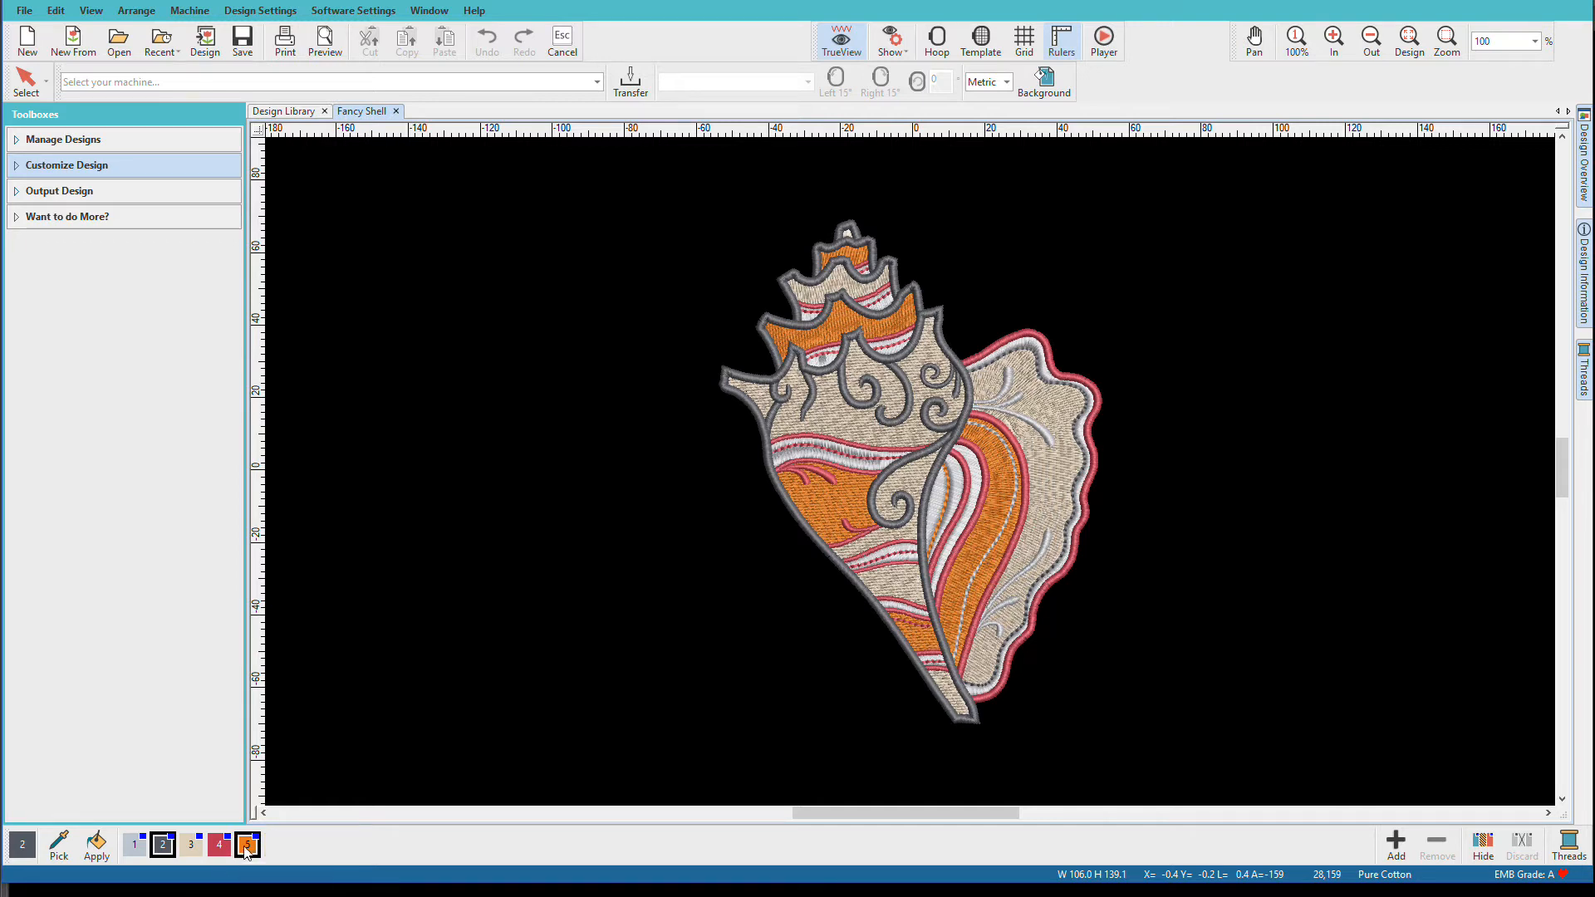
- Isolate each of the five palette colors, from color 5 back to color 1, to see where it is used in the shell
click(246, 846)
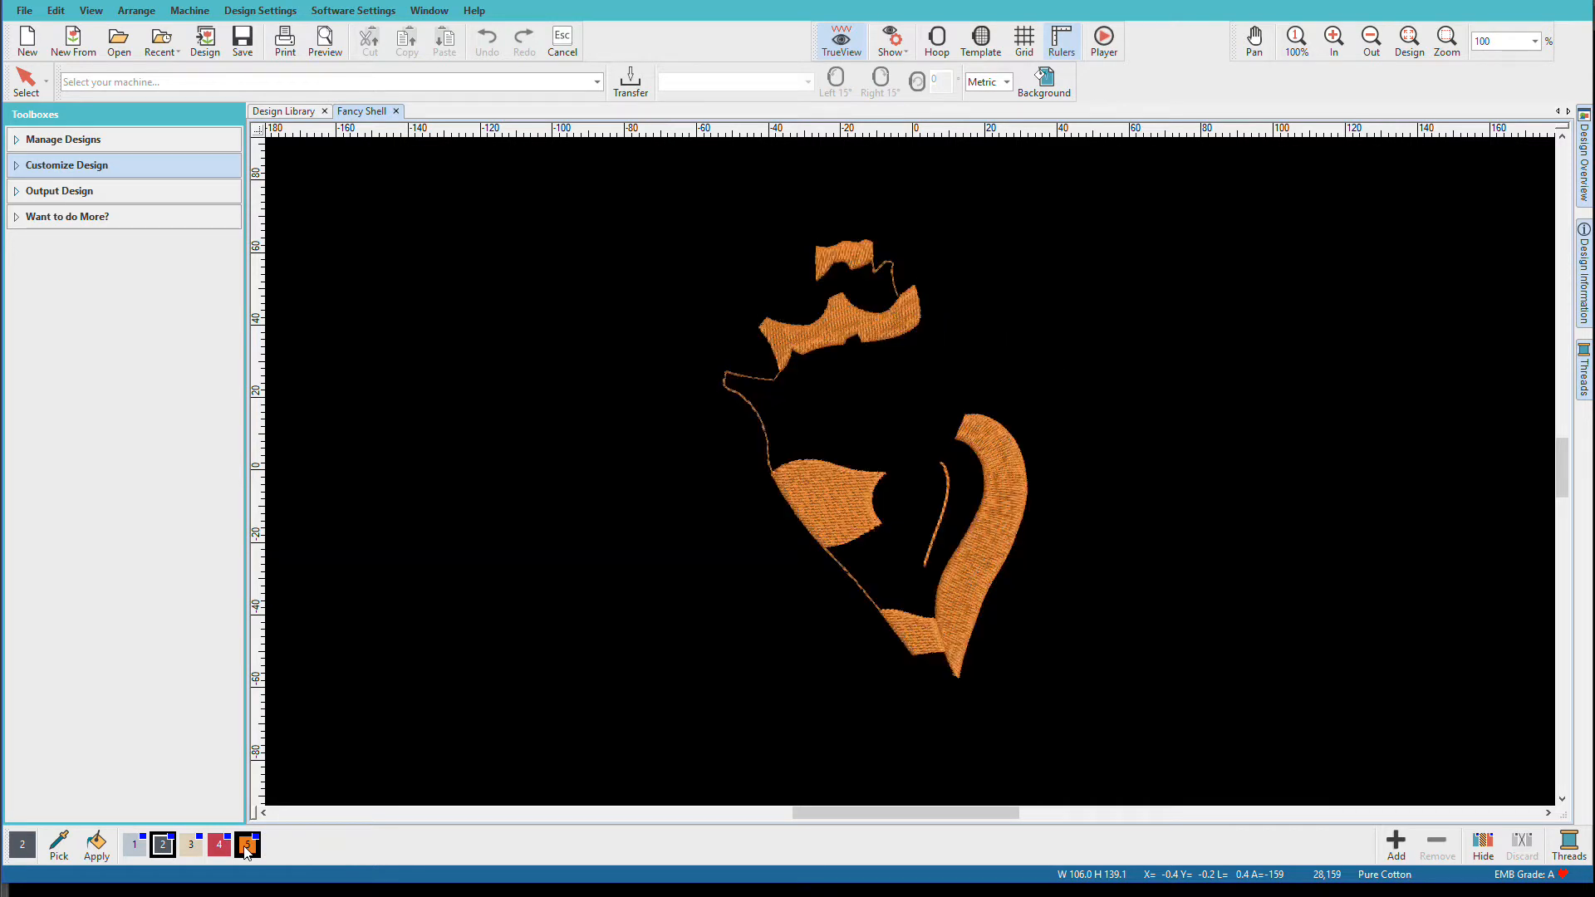
click(246, 849)
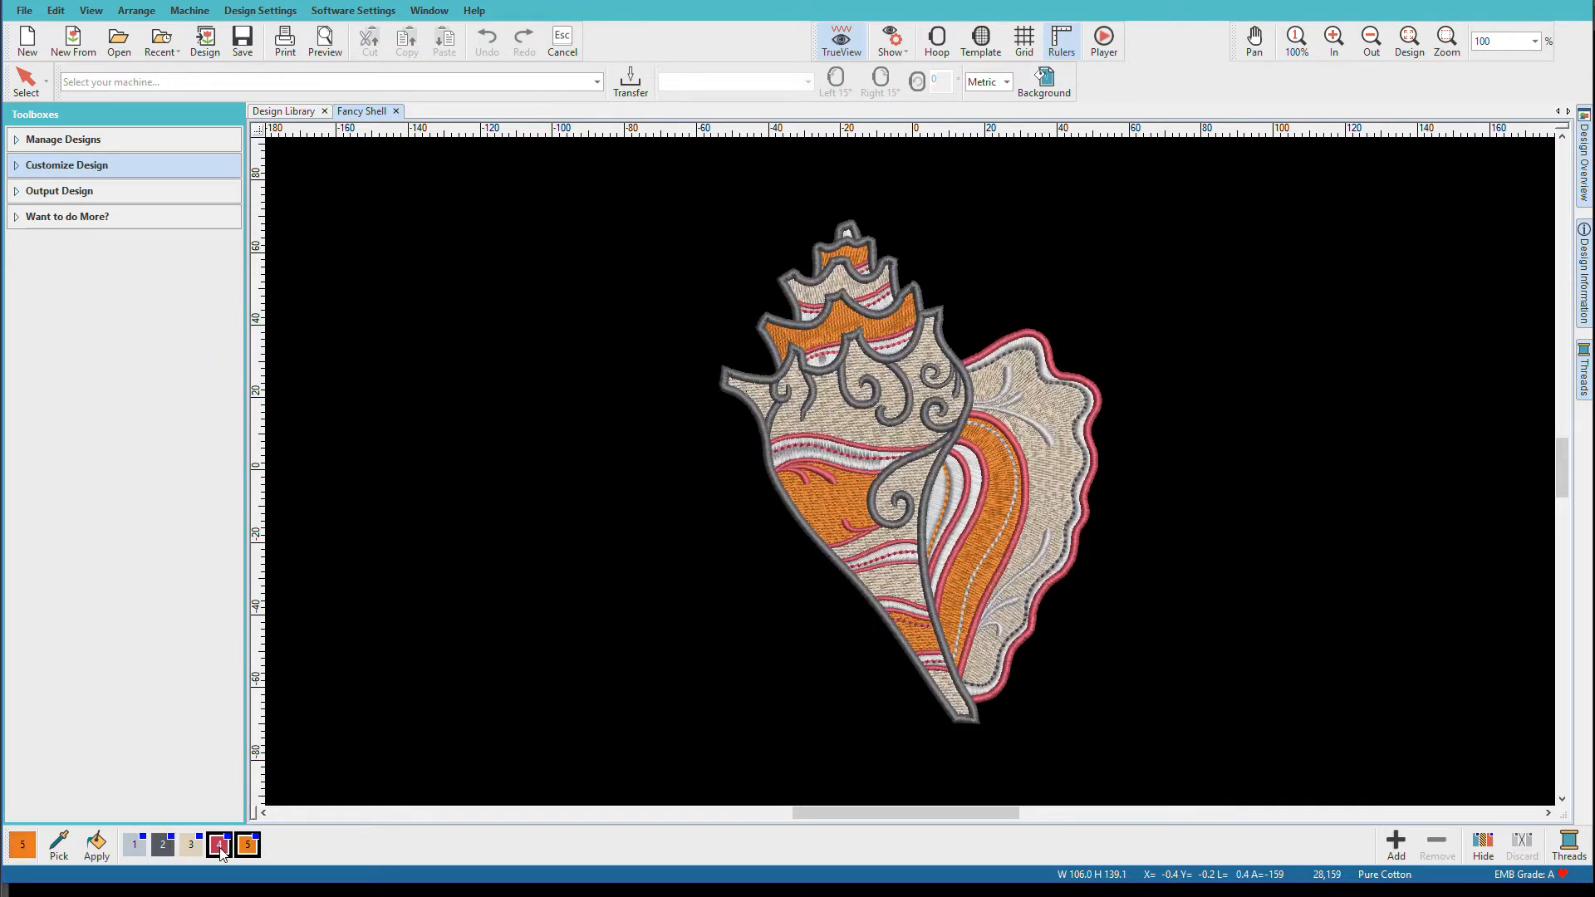
click(220, 849)
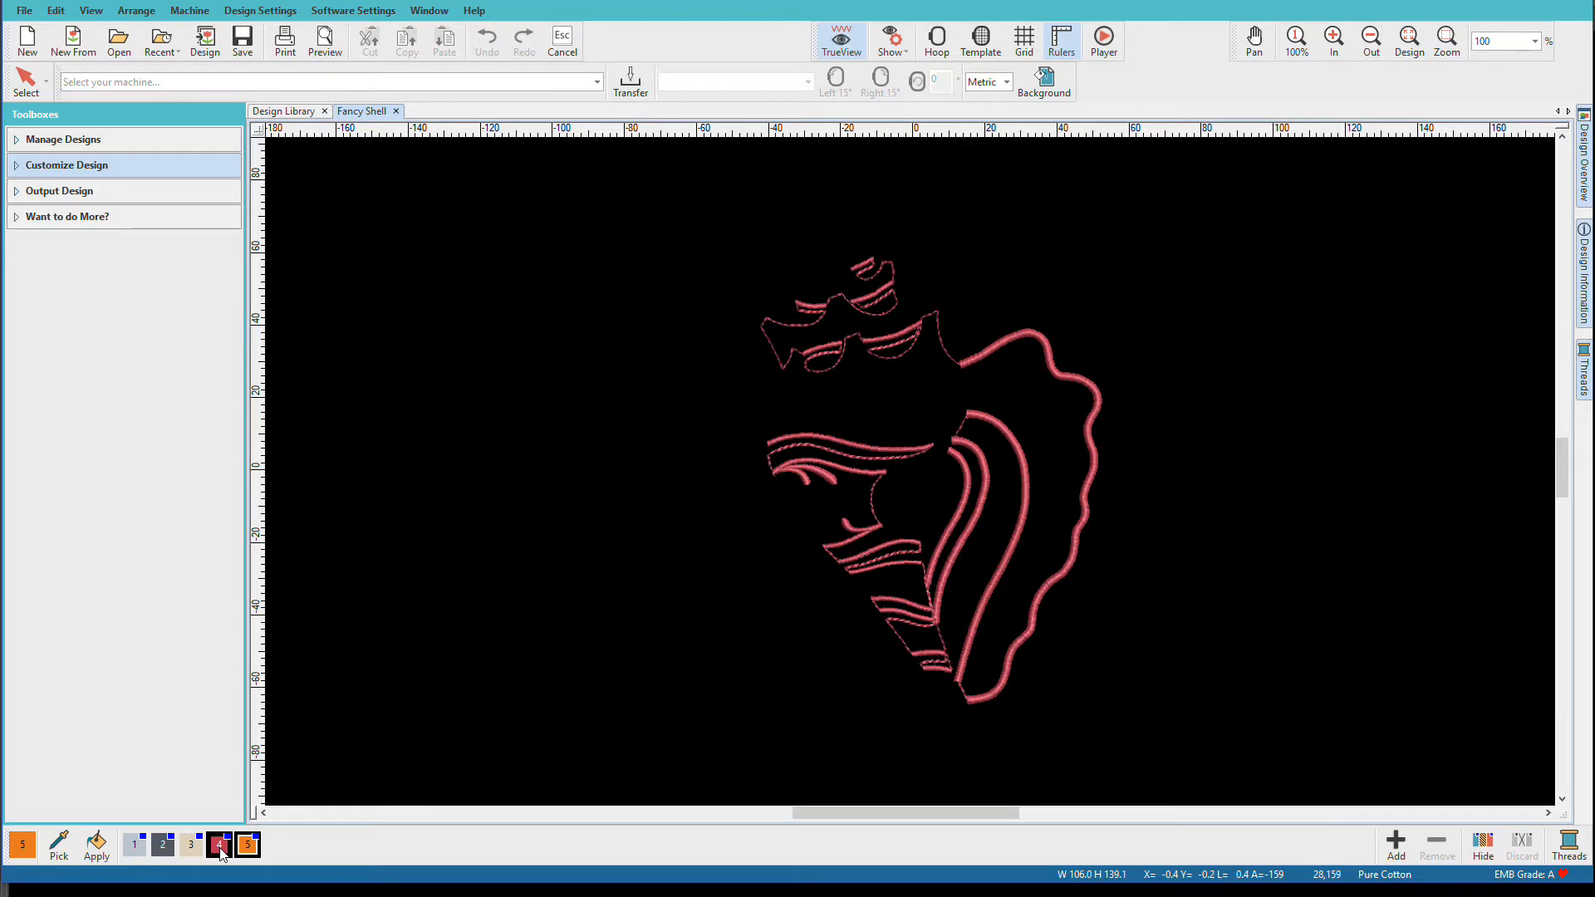
click(219, 848)
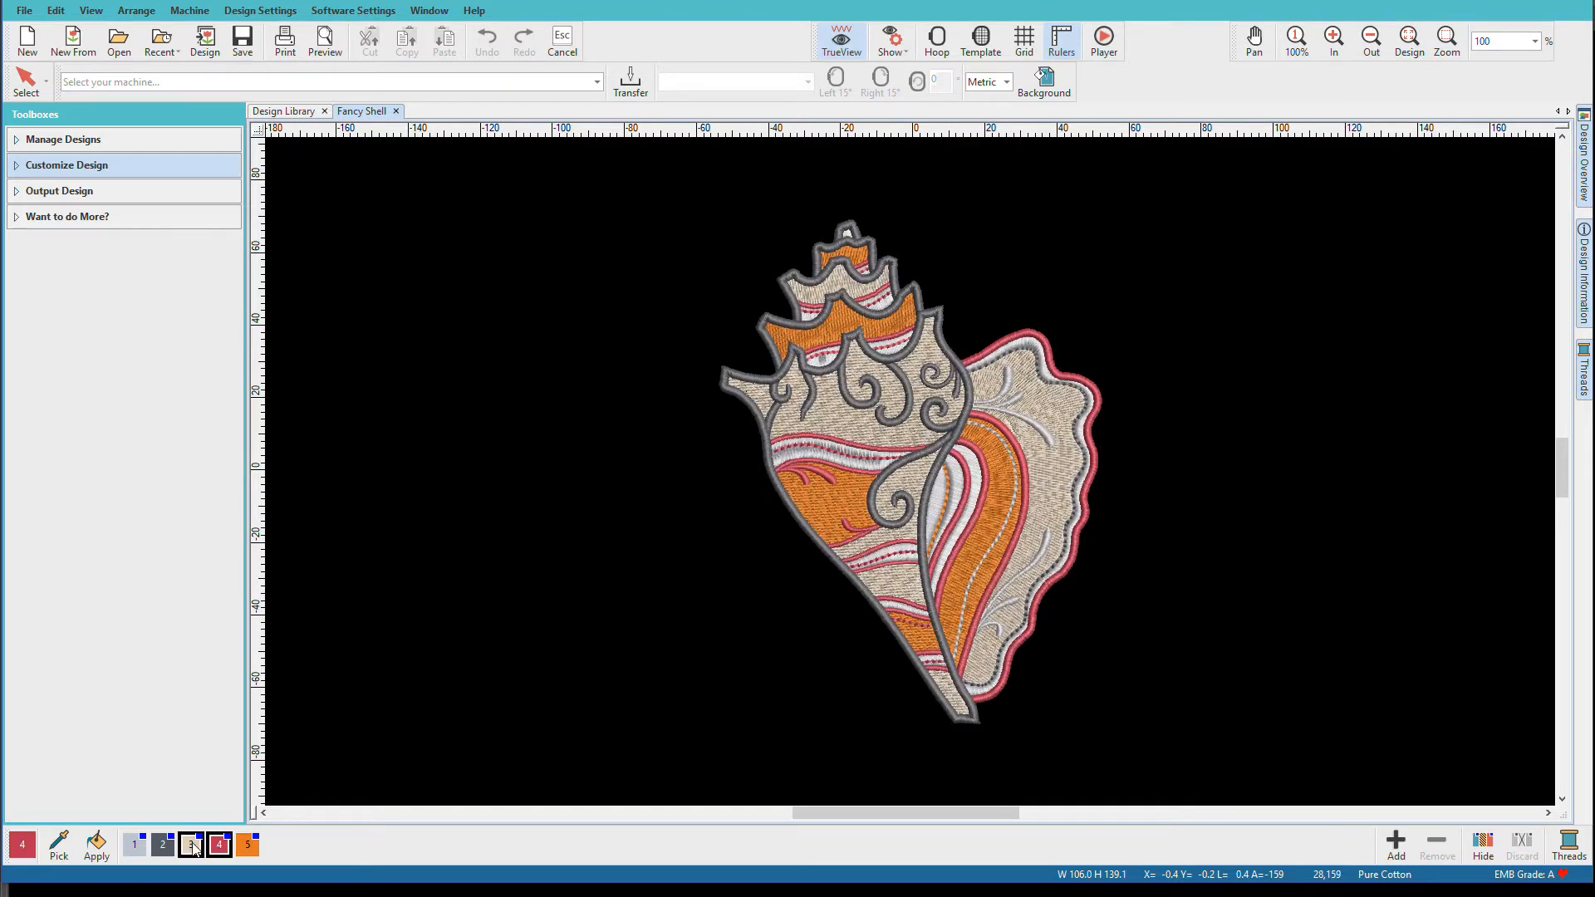
click(192, 846)
click(192, 845)
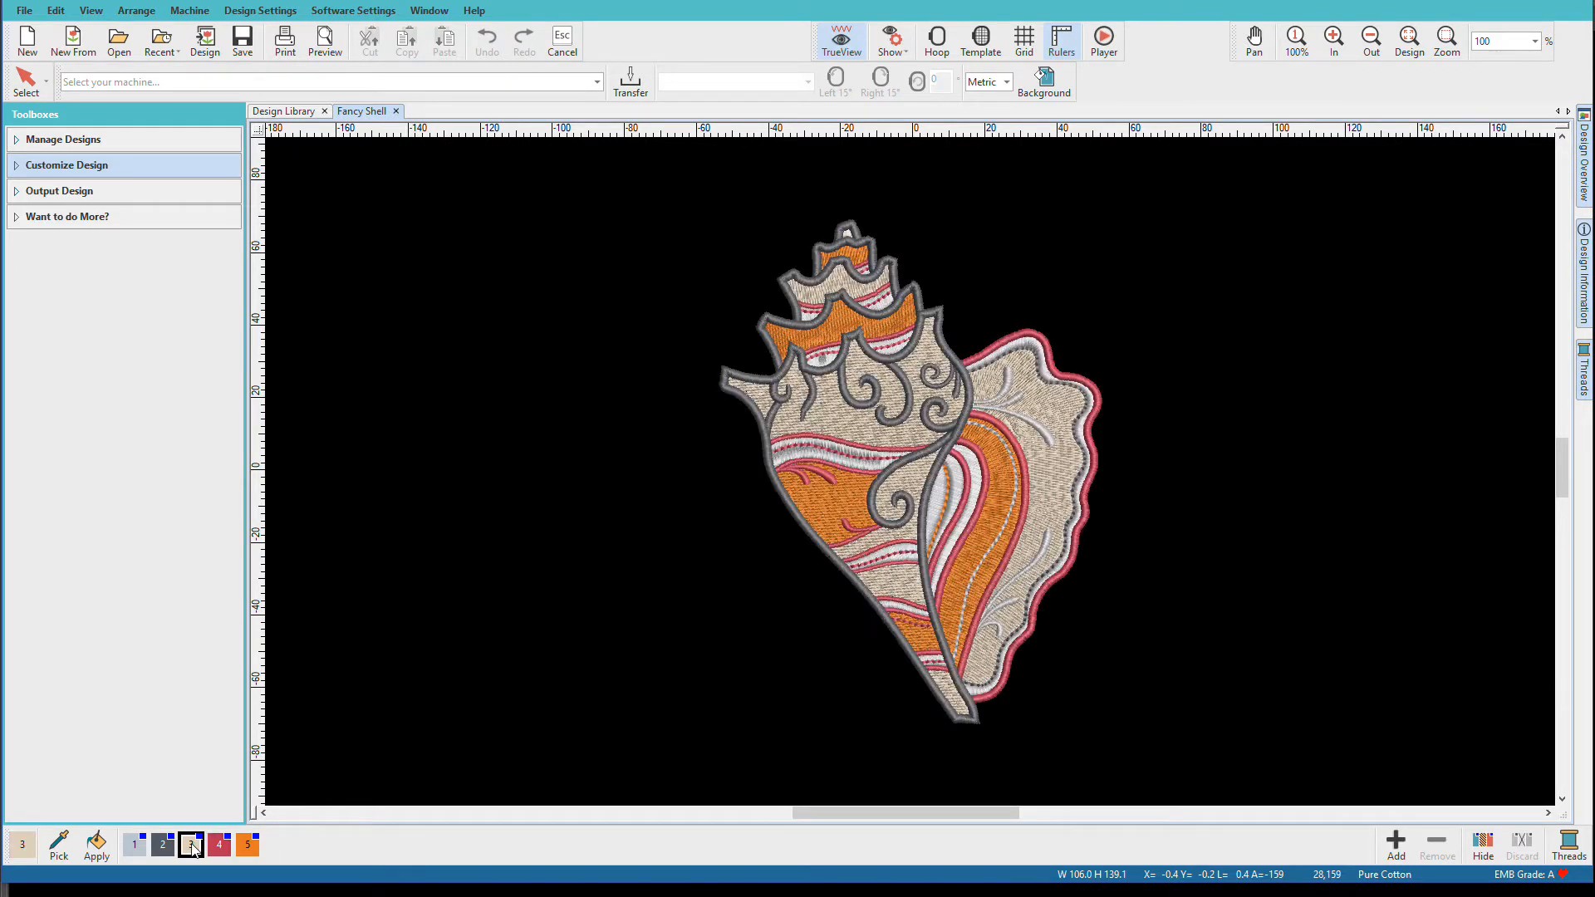
click(161, 847)
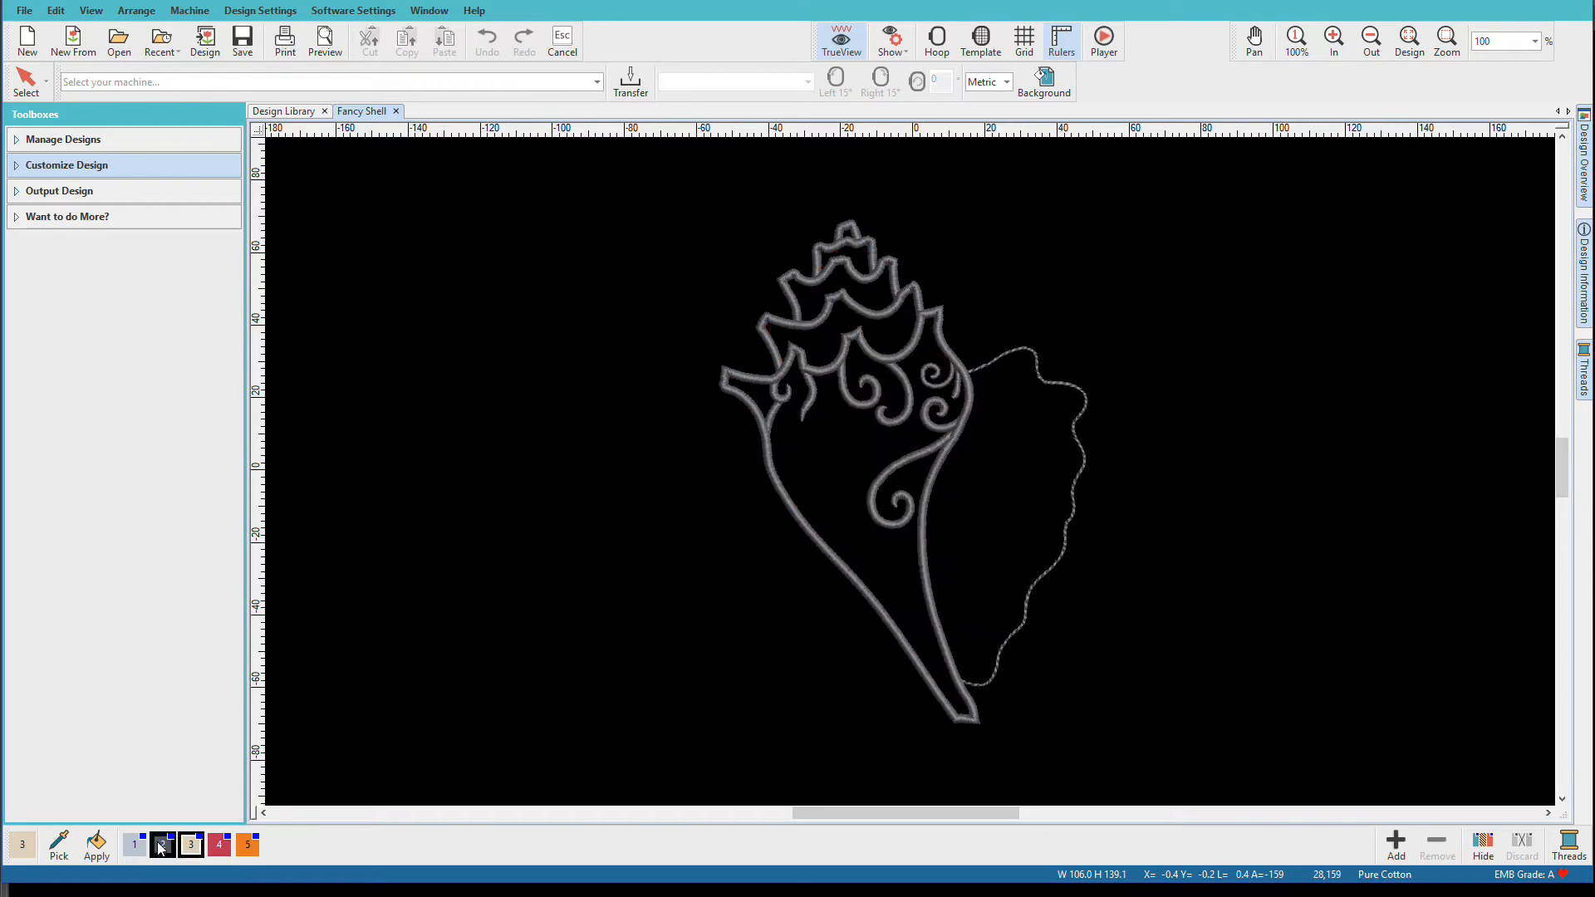
click(161, 848)
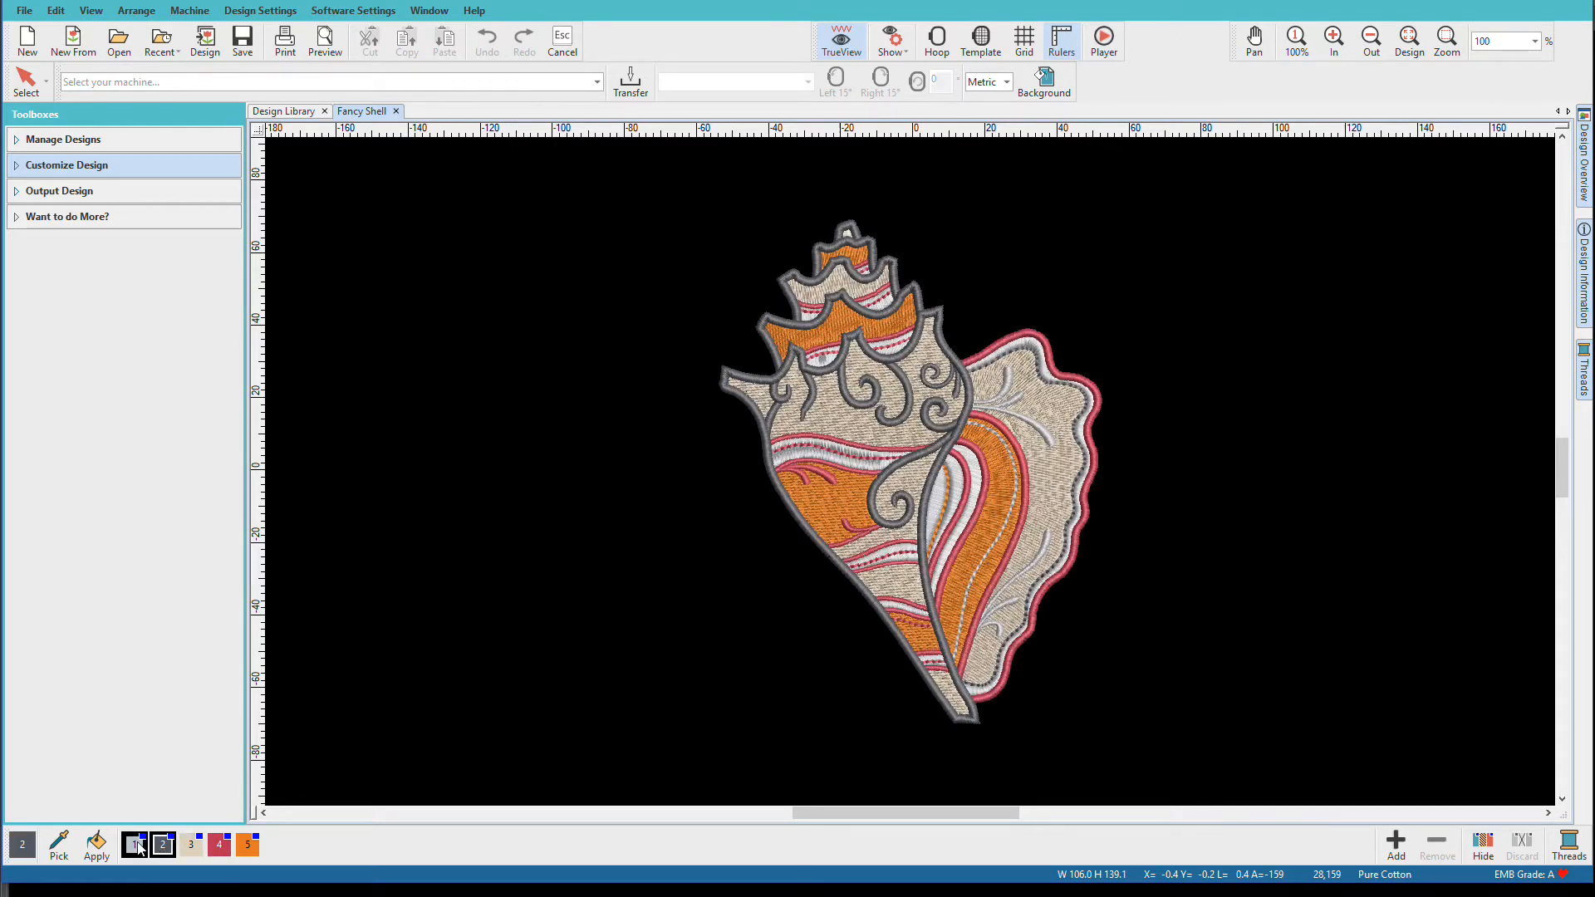
click(138, 845)
click(138, 845)
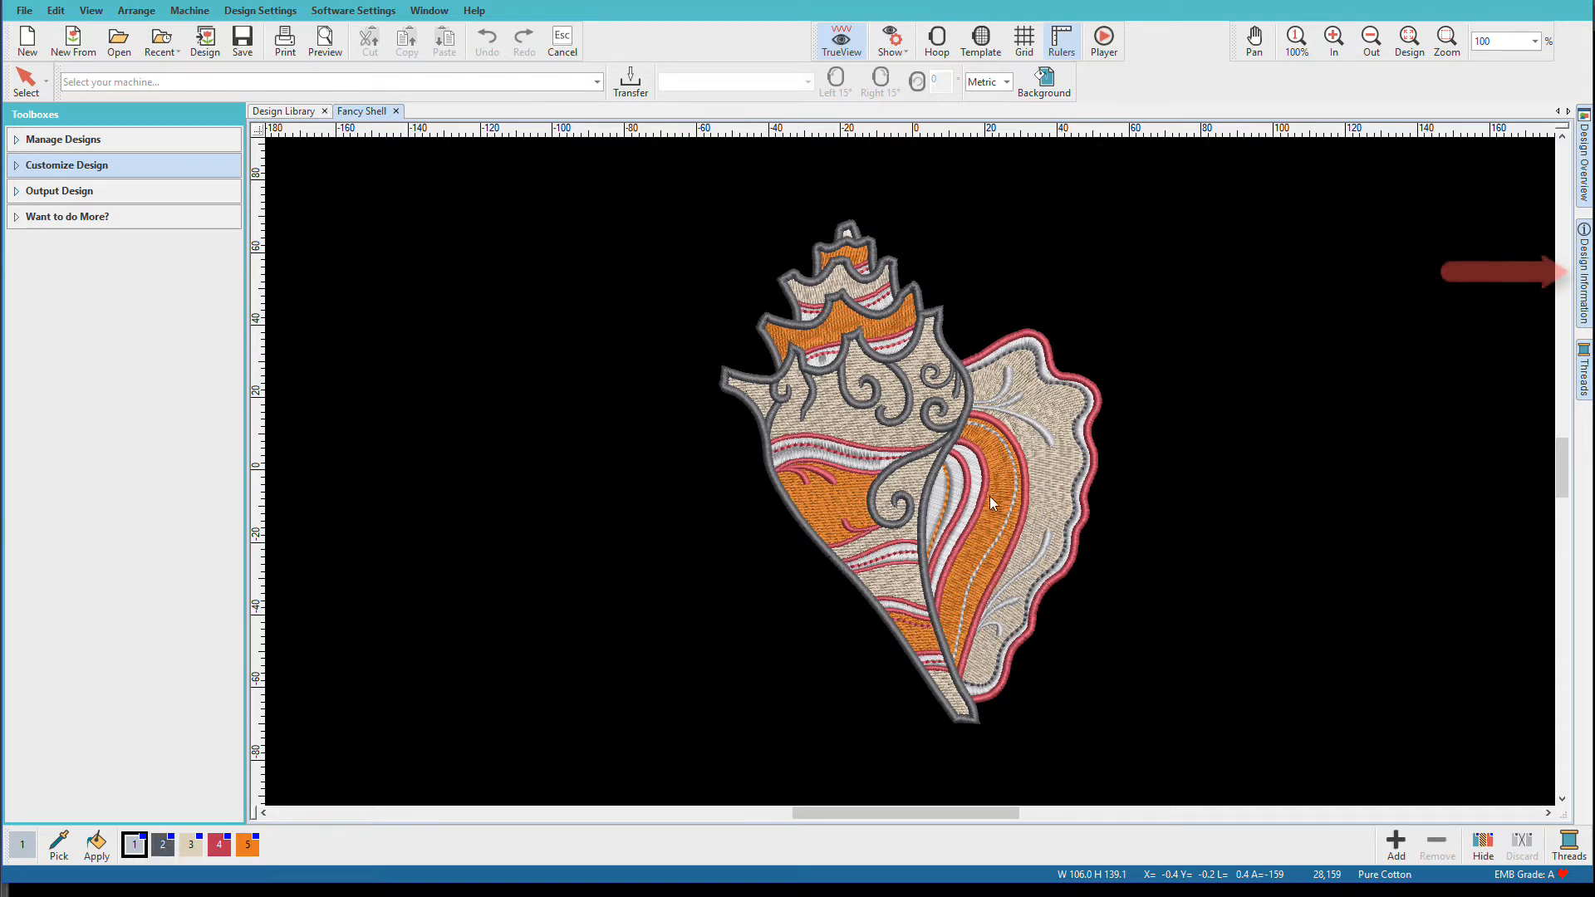
- Show the thread color stop sequence from the design information alongside the thread list with codes, names and charts
click(1584, 266)
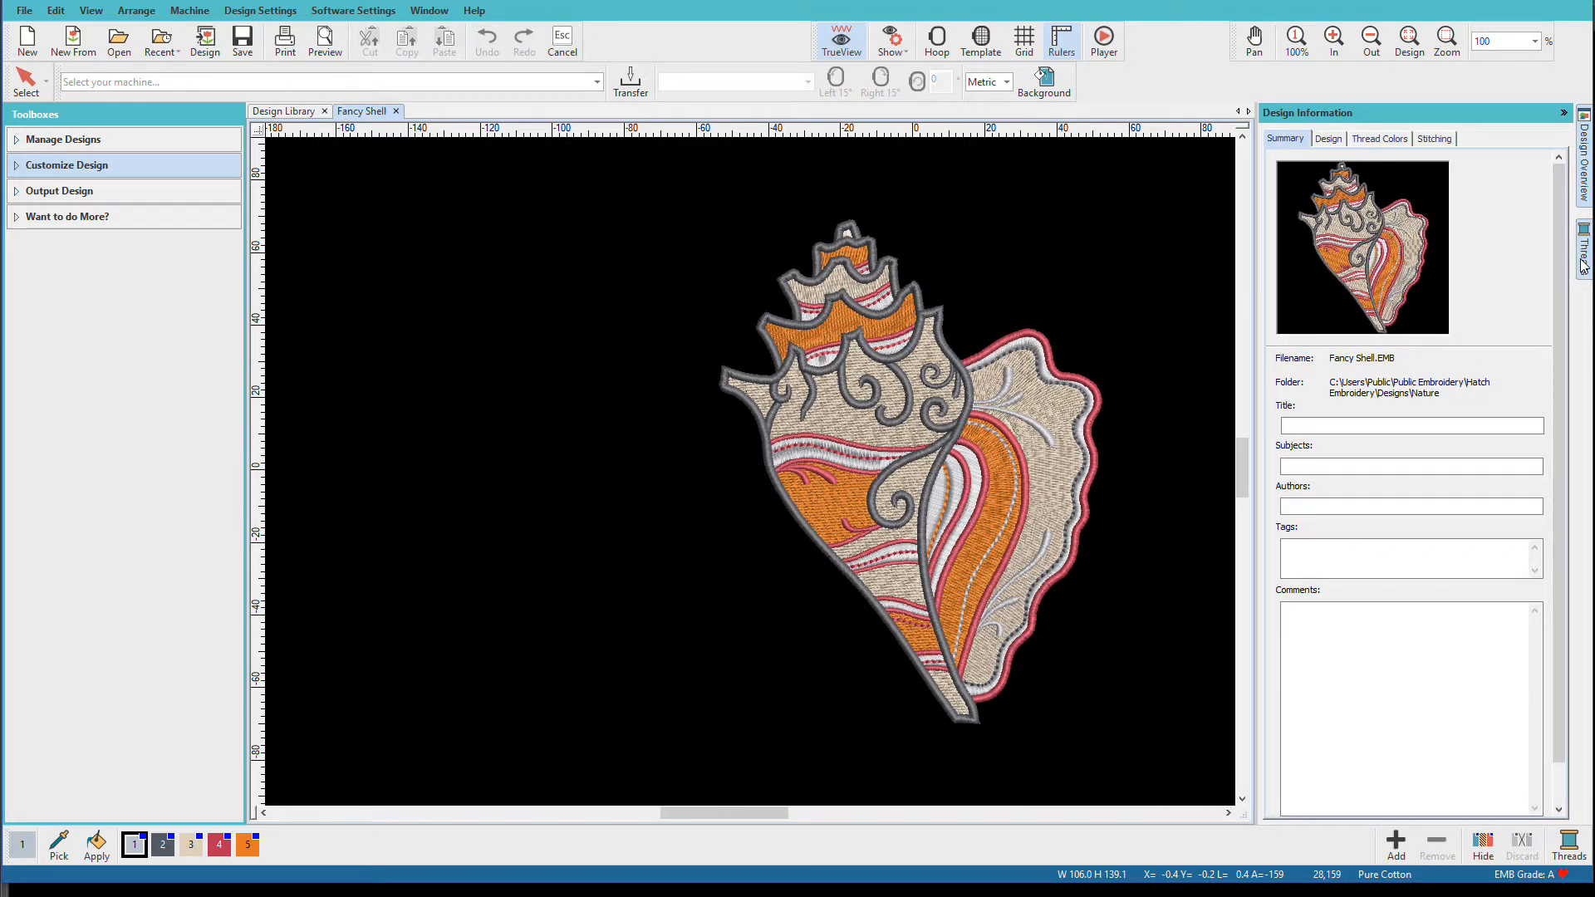
click(1383, 141)
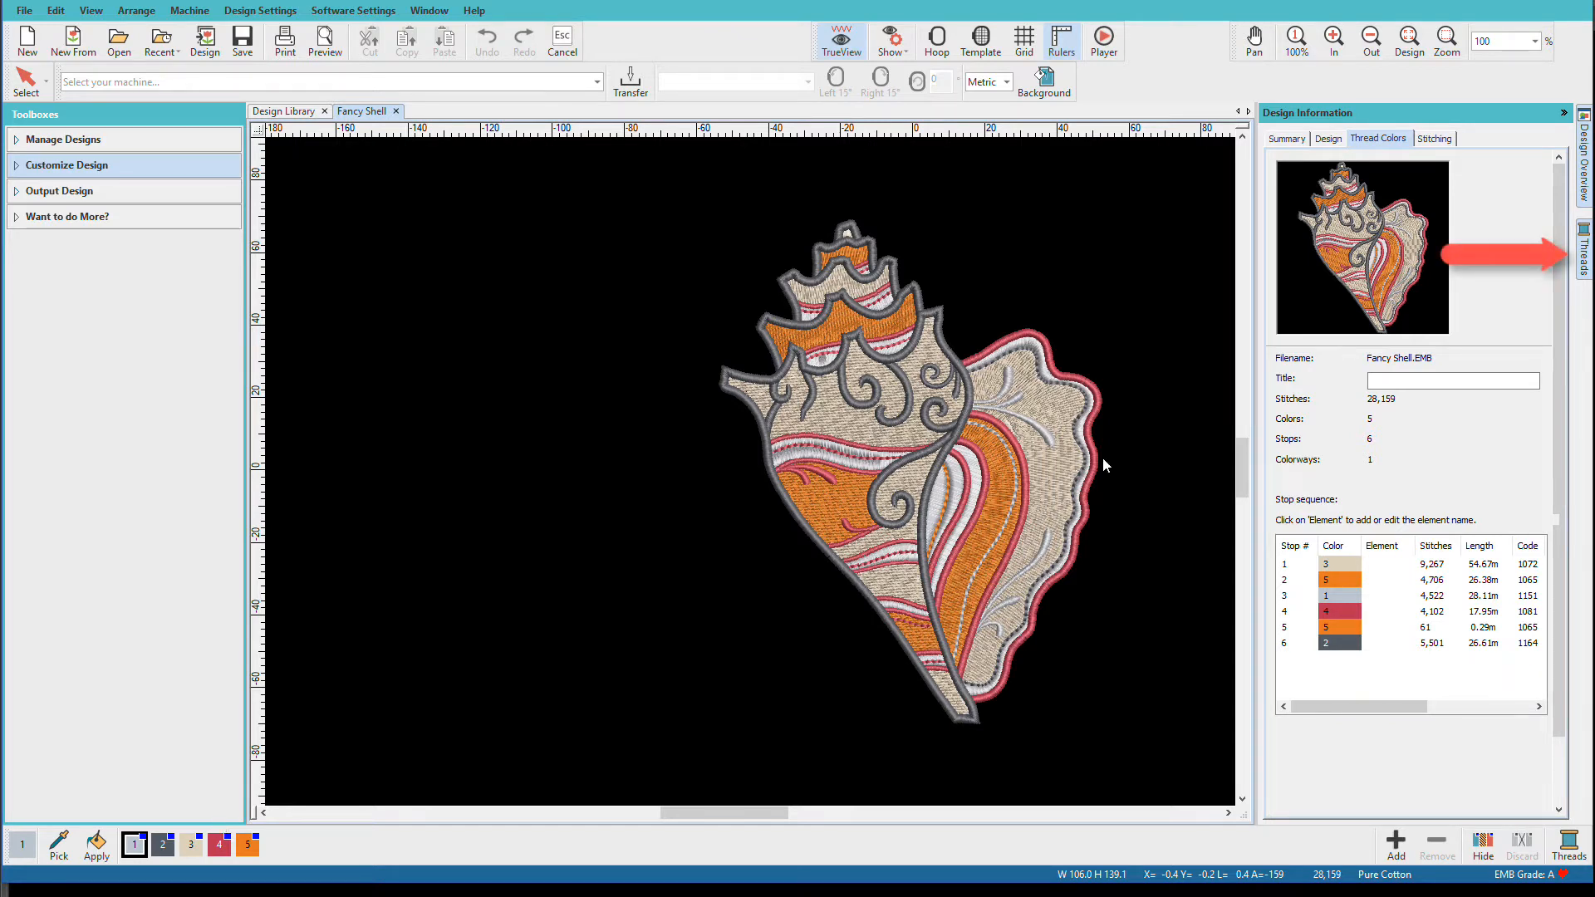
click(1584, 252)
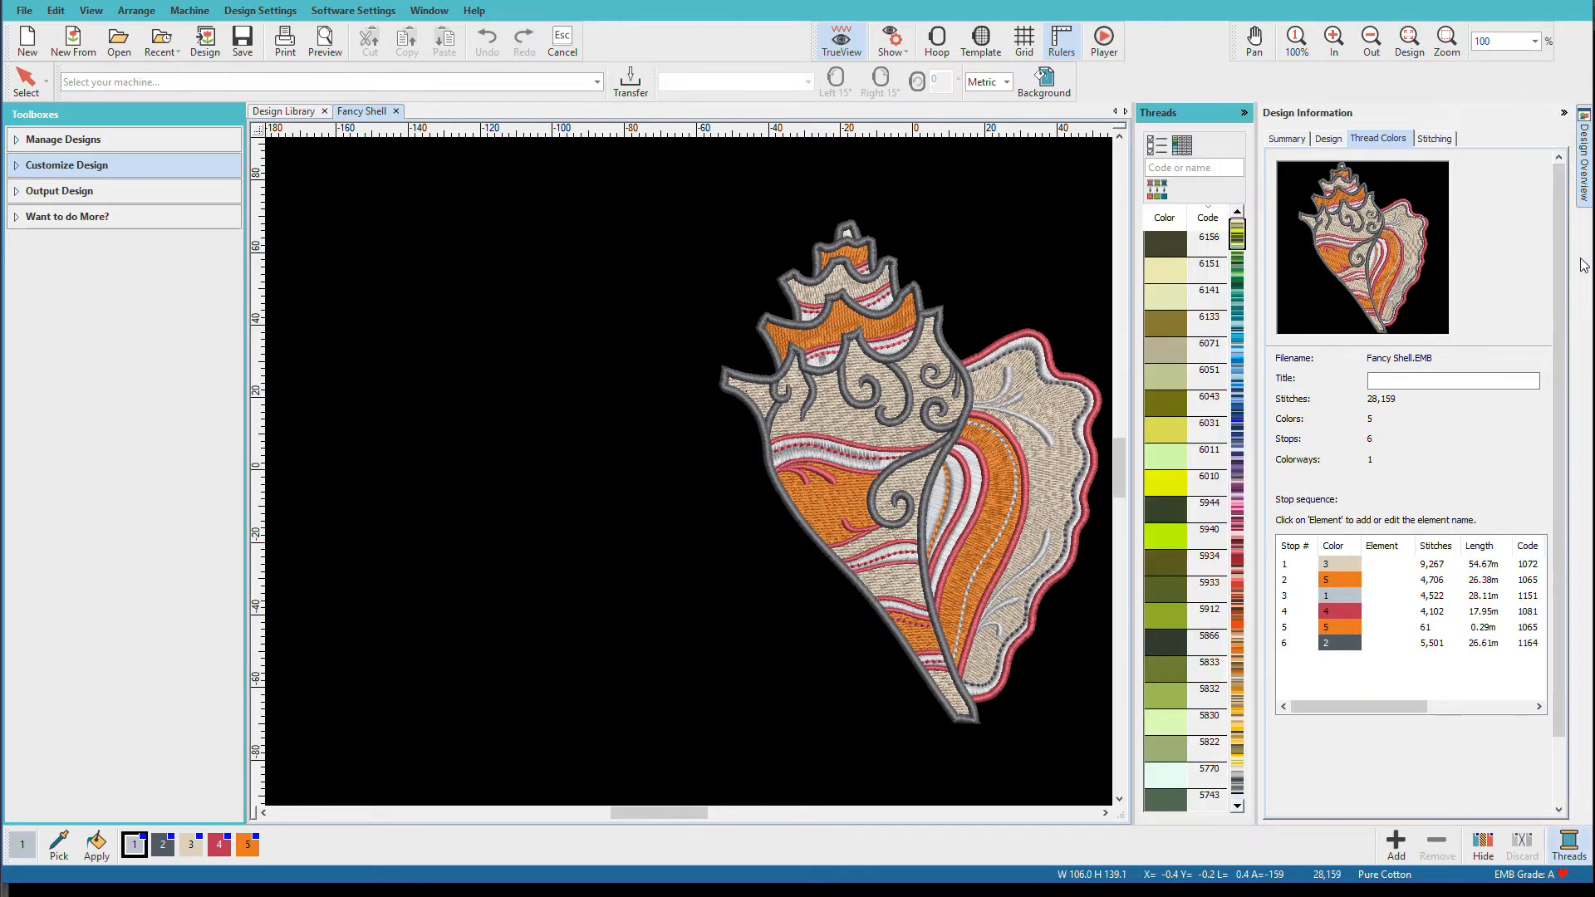
click(1189, 146)
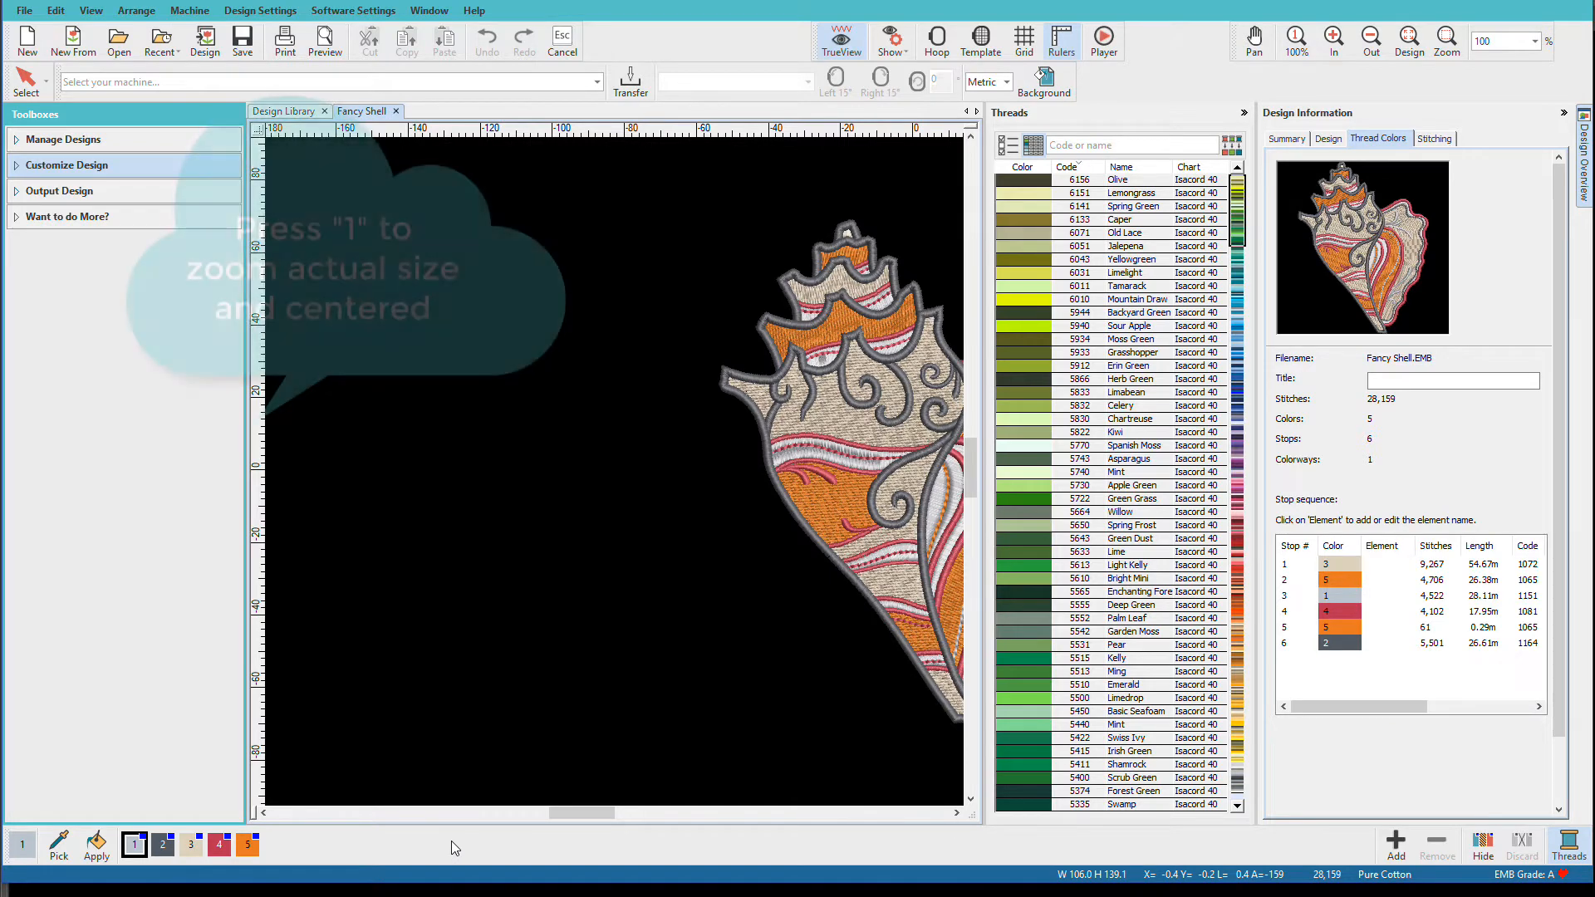
key(1)
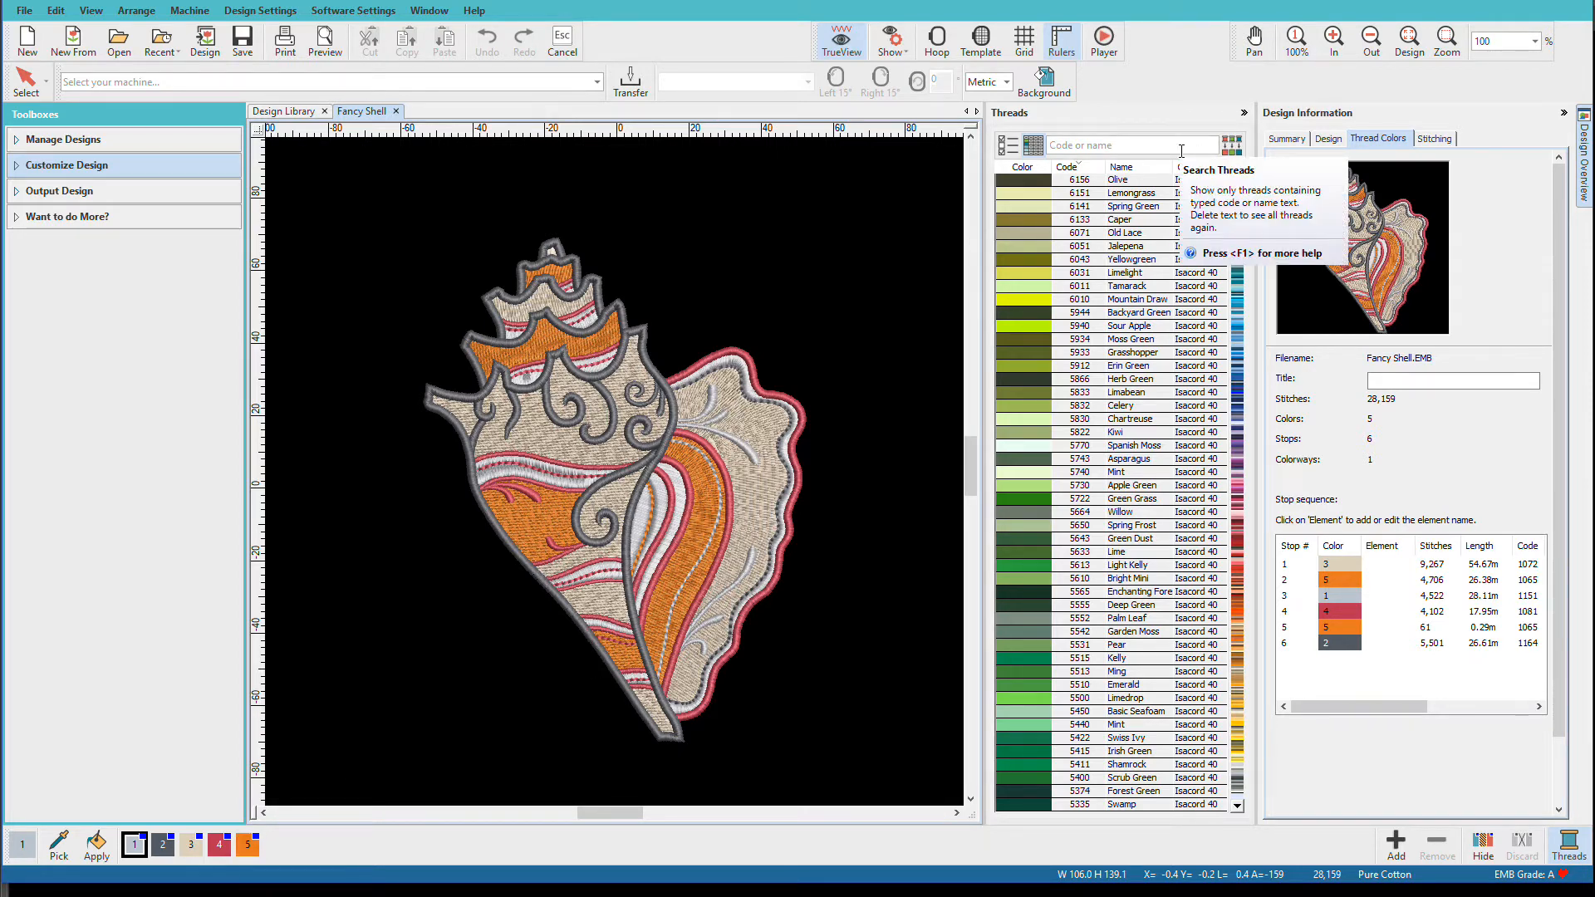
- Replace Isacord 40 with Madeira Classic 40 as the selected thread chart
click(1010, 147)
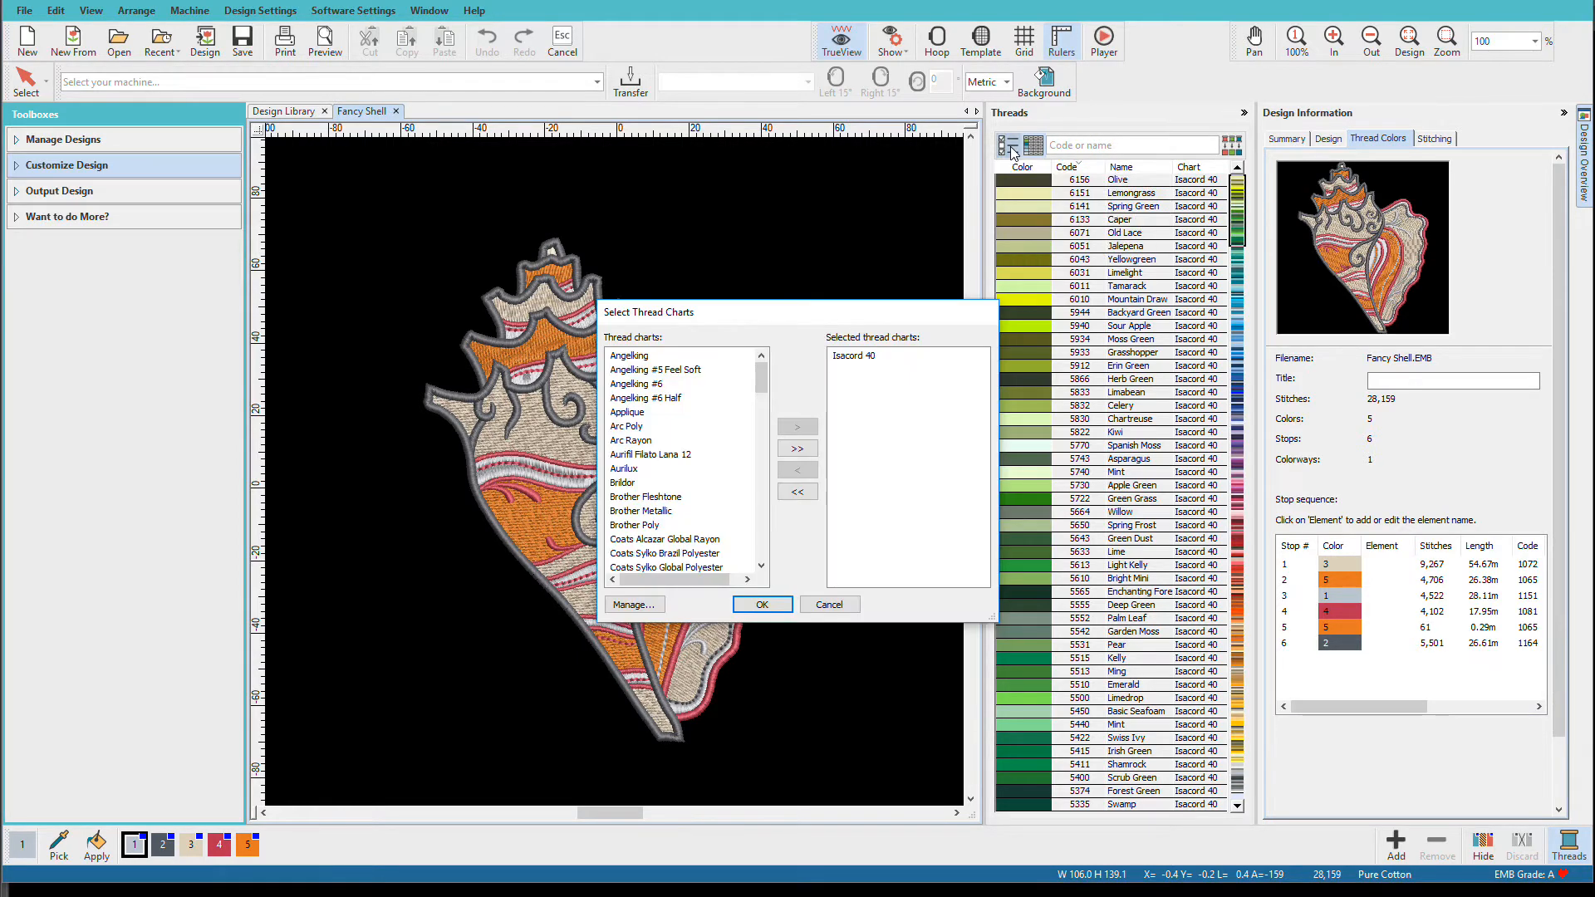
click(851, 357)
click(797, 470)
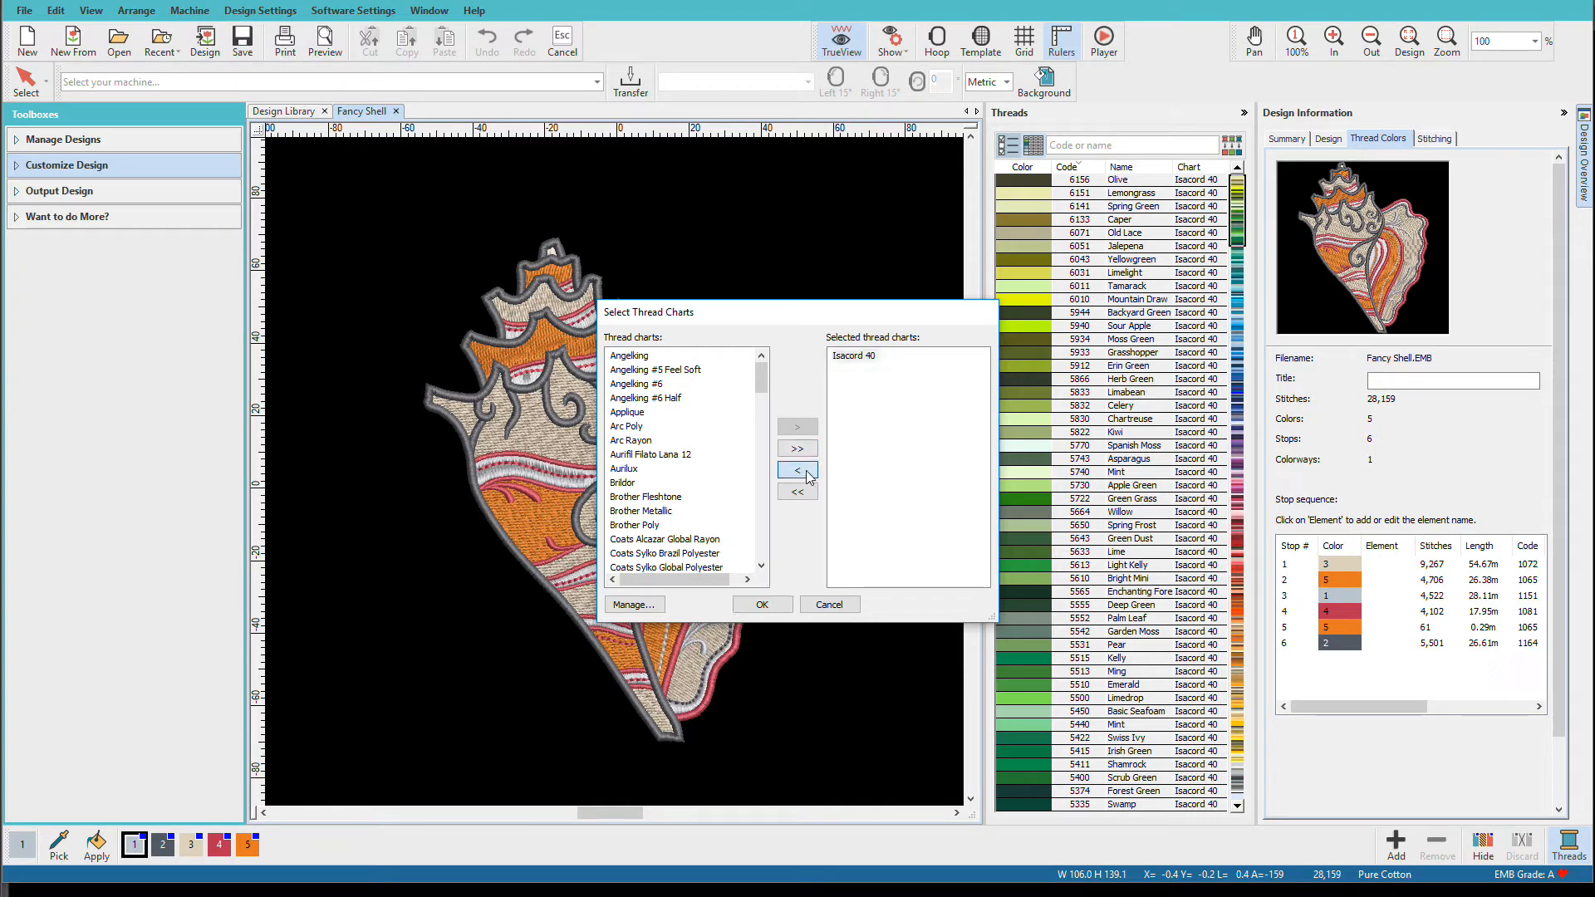
drag(761, 375, 746, 475)
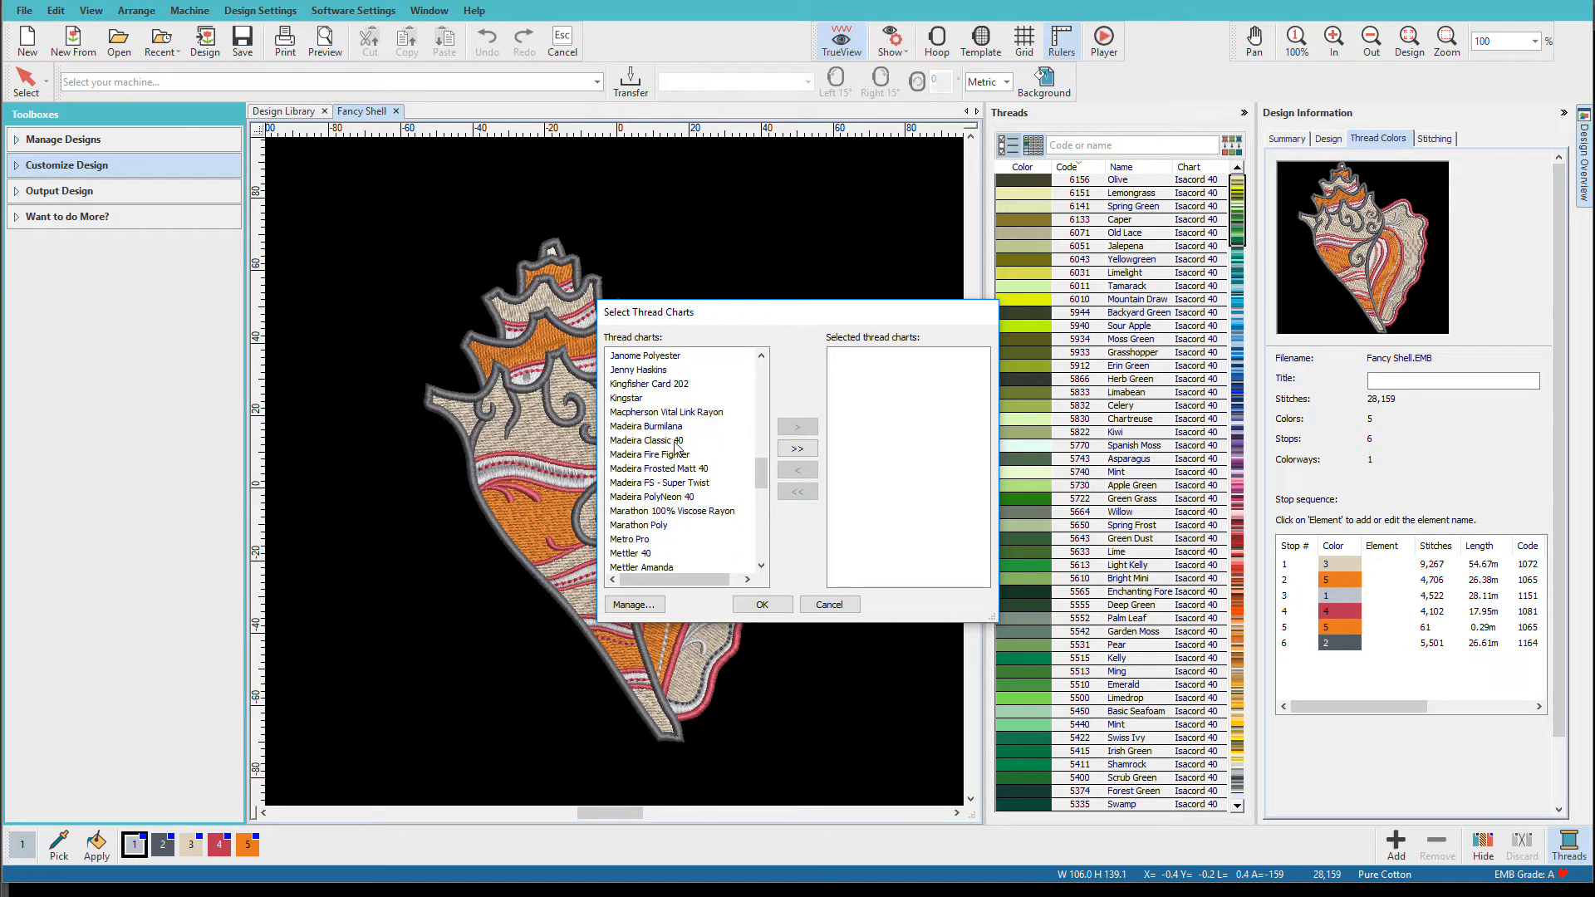
click(677, 443)
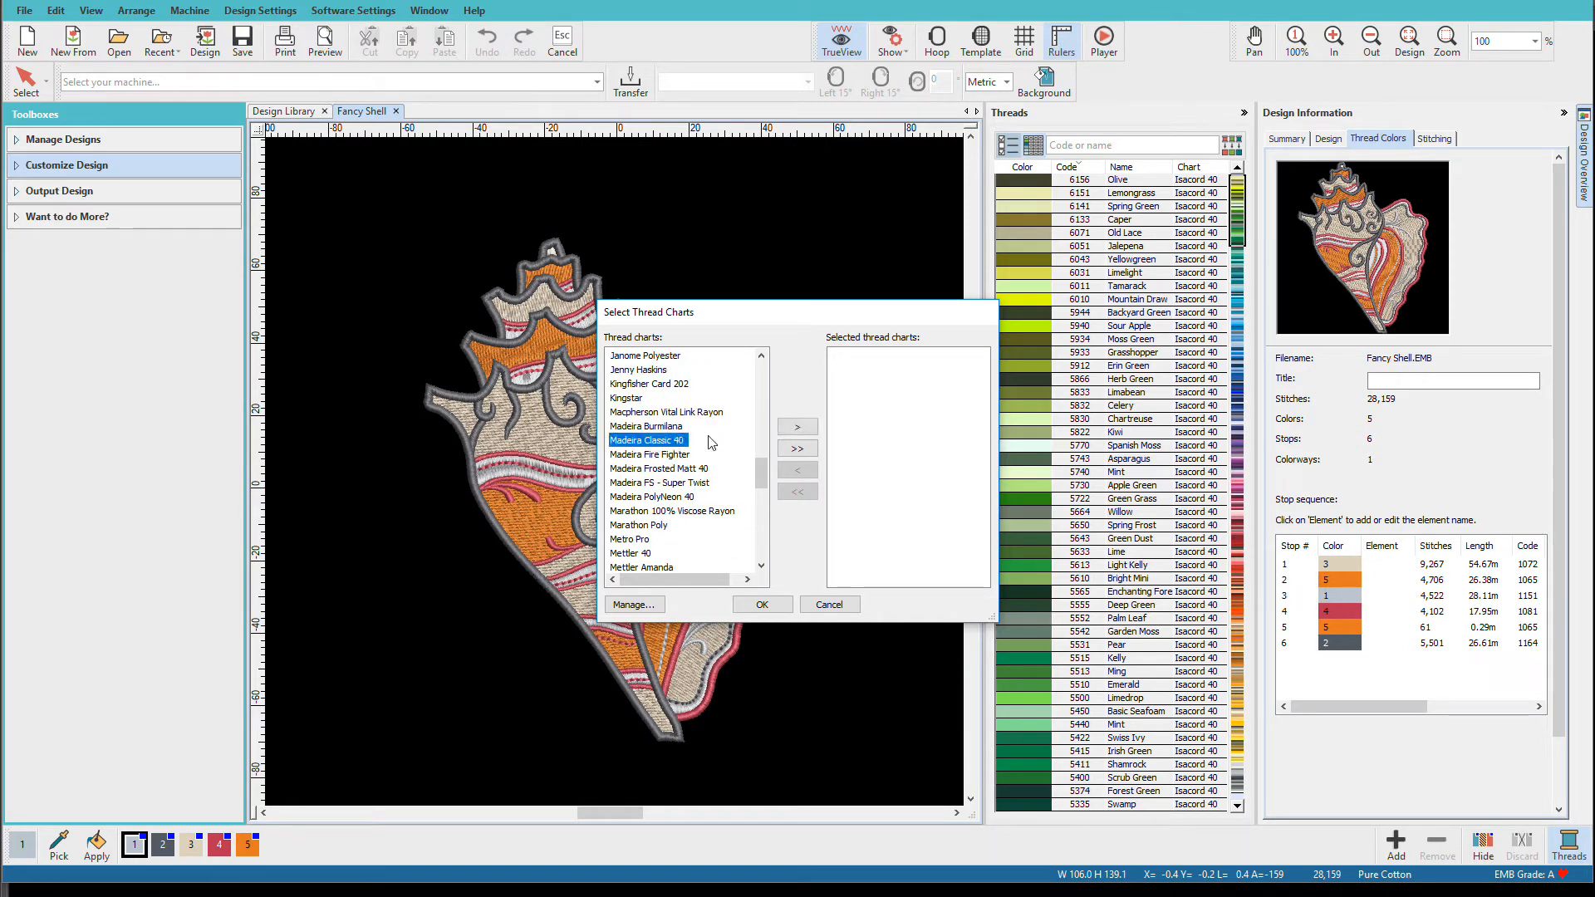
click(799, 428)
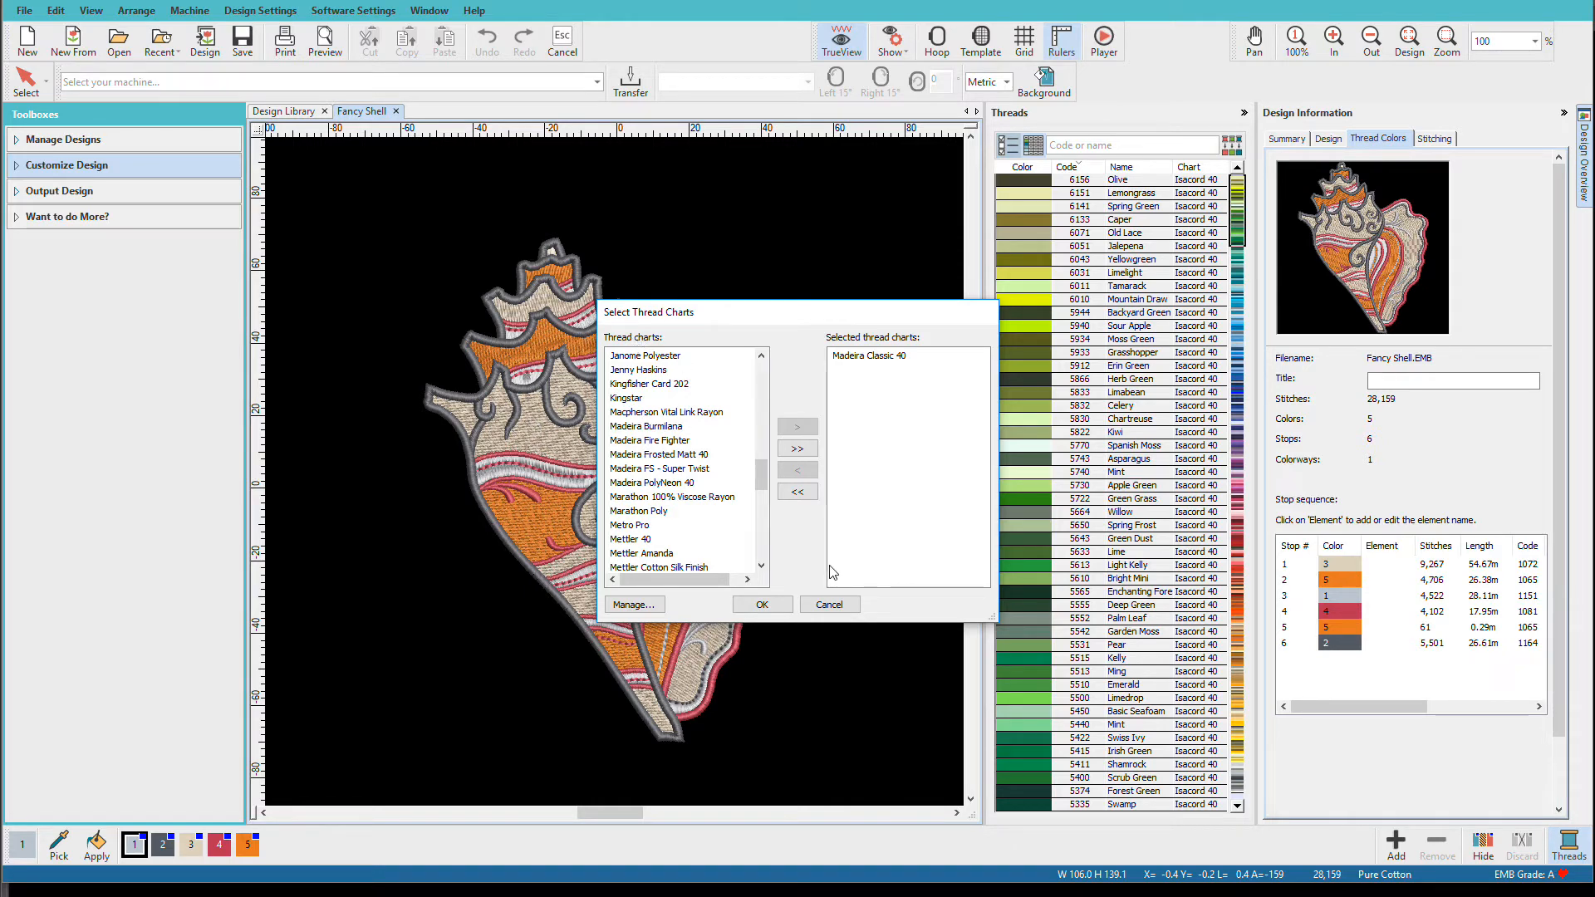
click(762, 605)
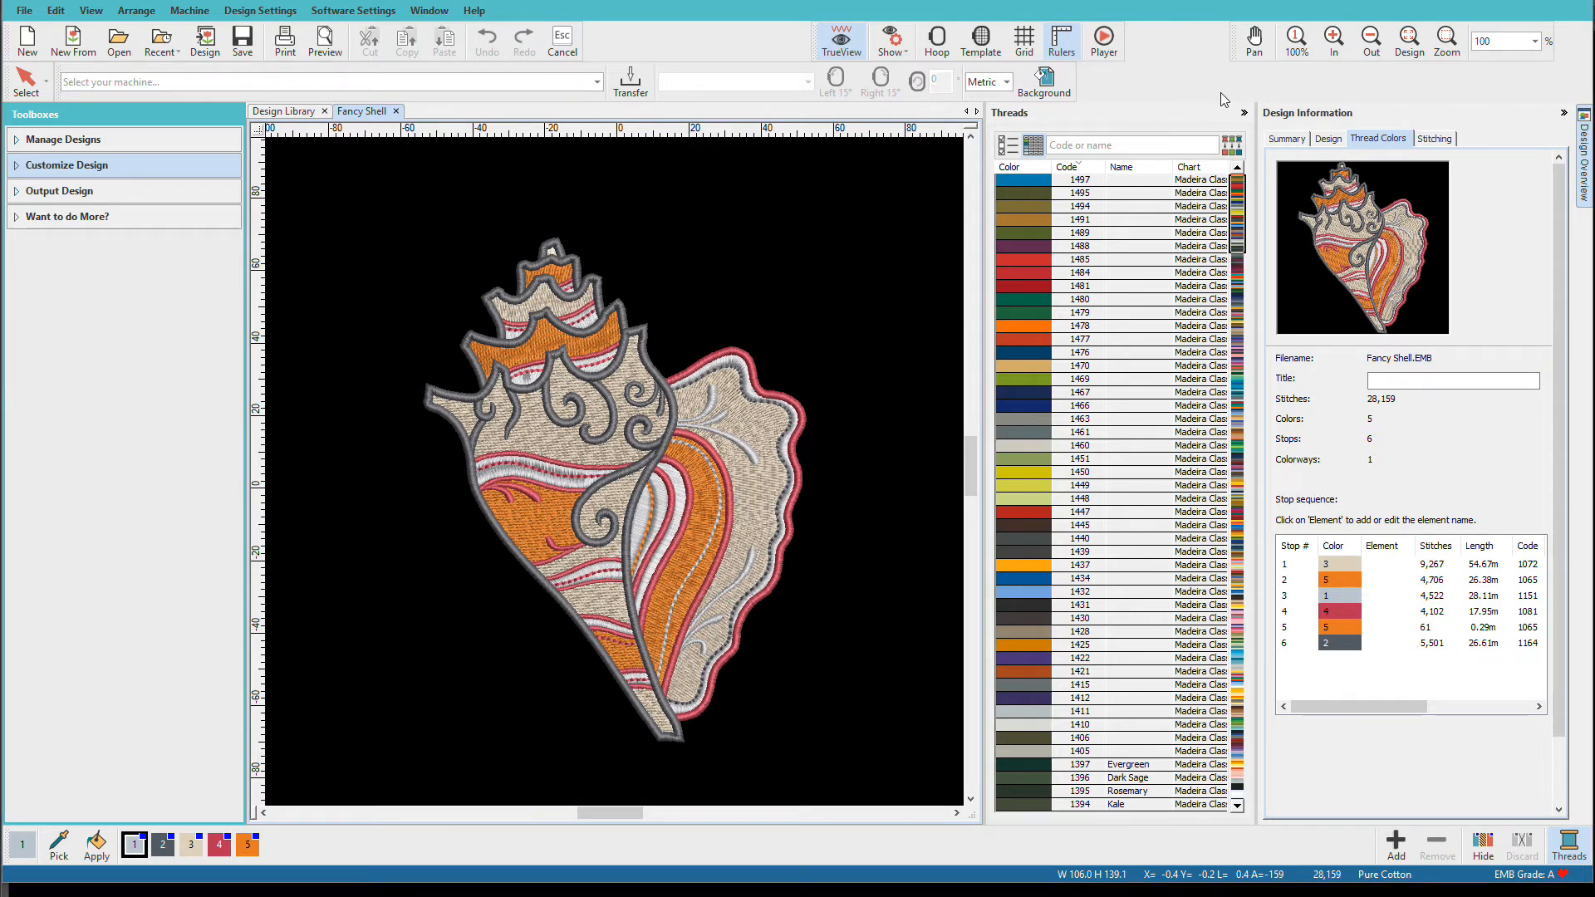
- Replace palette color 5 with Madeira Classic 40 thread 1497, and recolor the shell's large fills at stop 2 with thread 1432
click(248, 845)
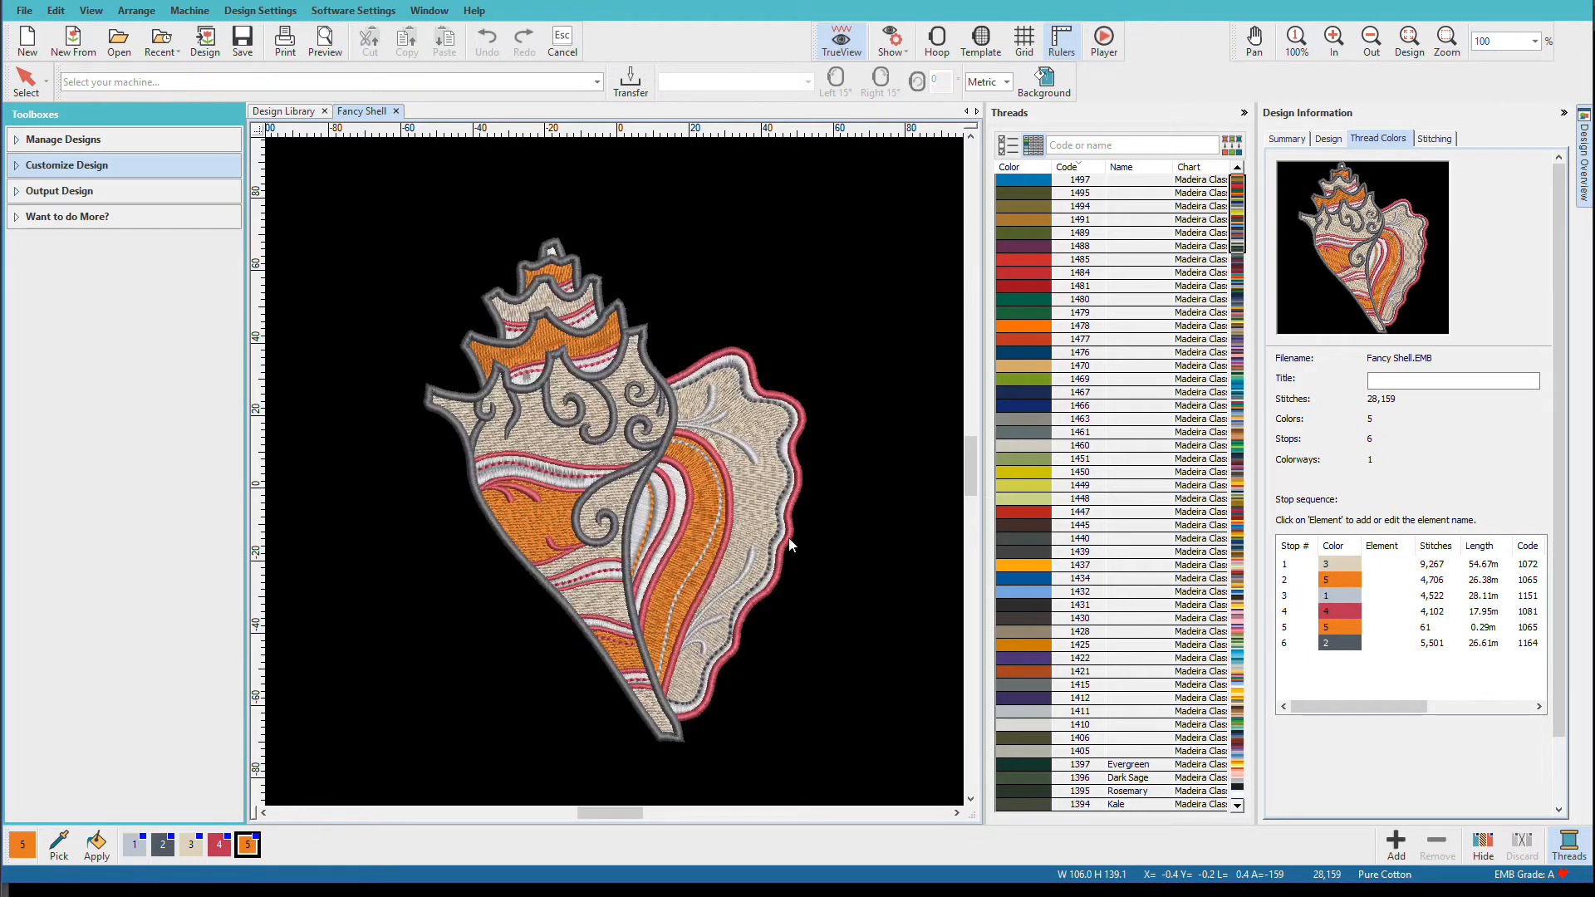
click(1025, 178)
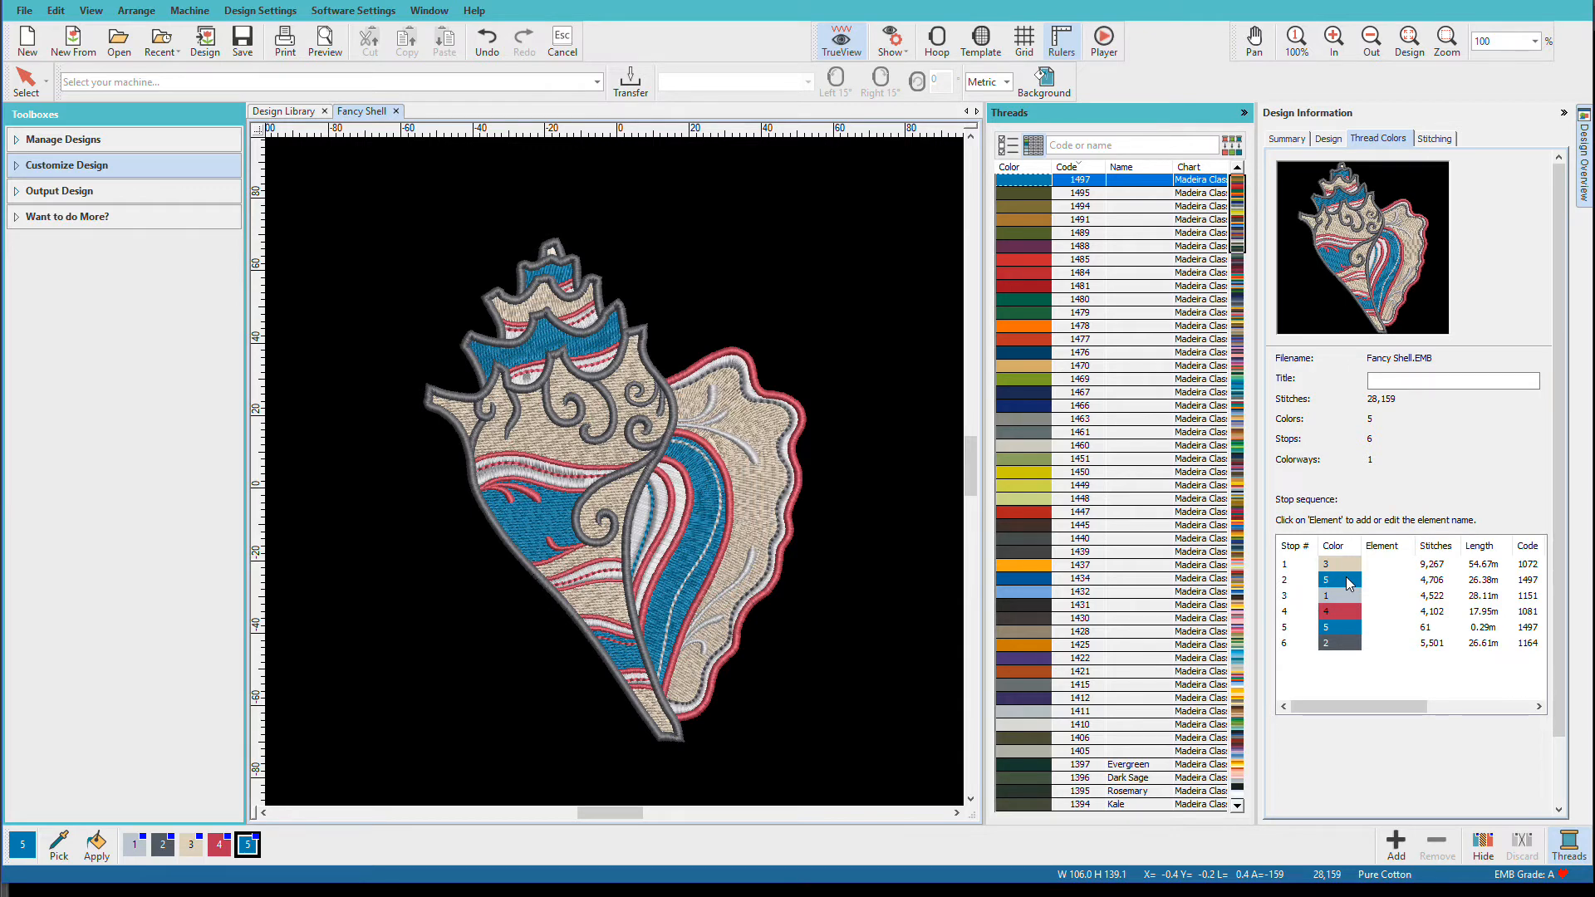
double_click(1040, 595)
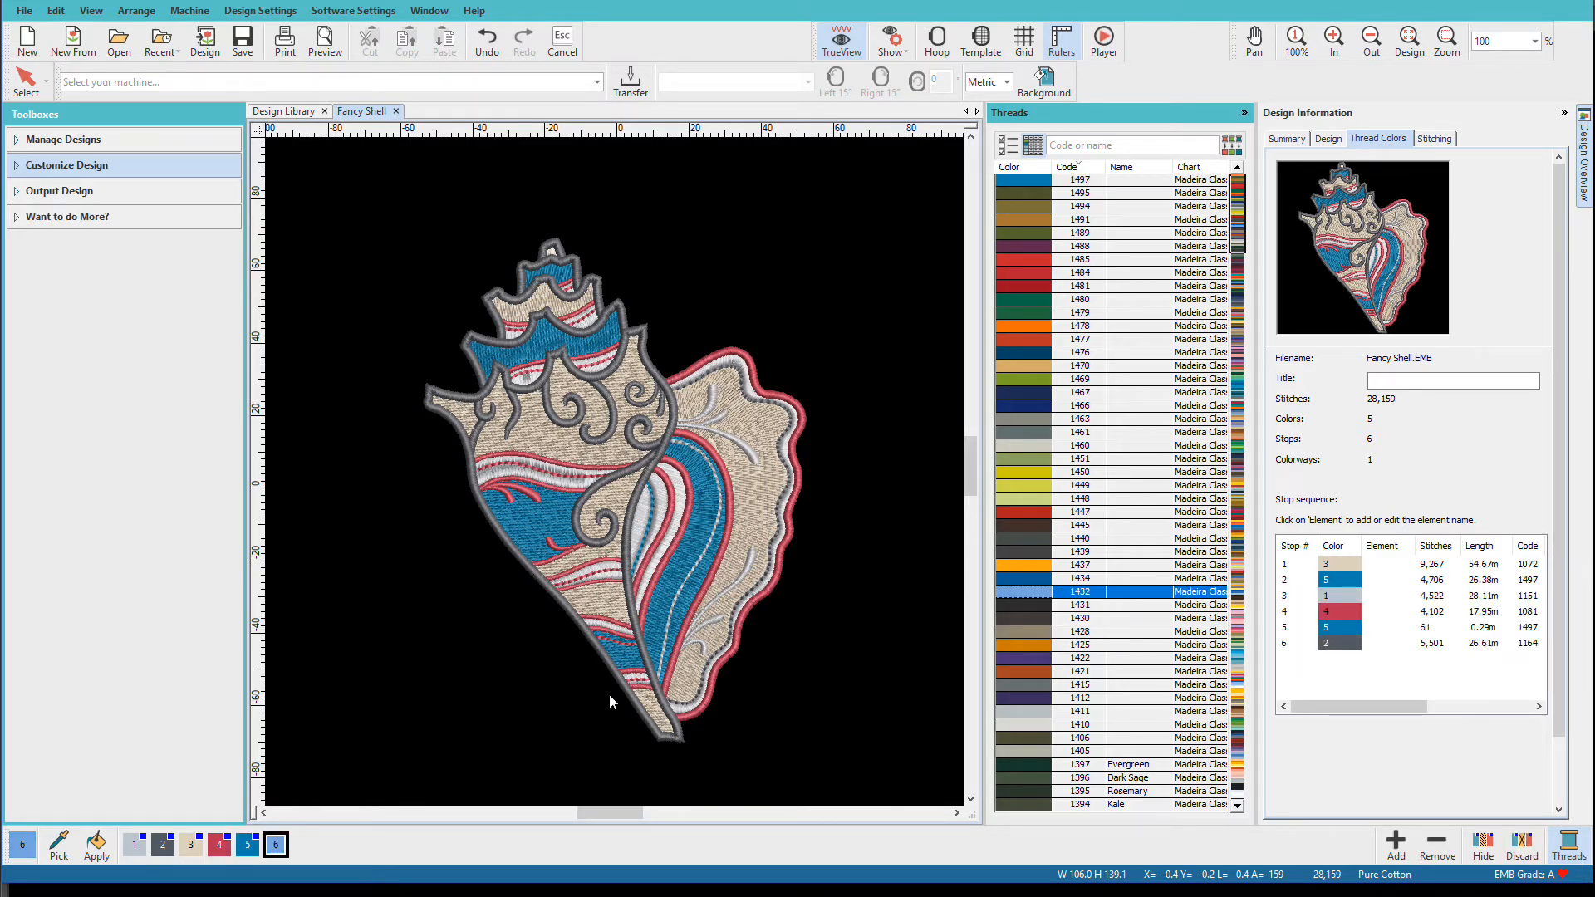
click(97, 844)
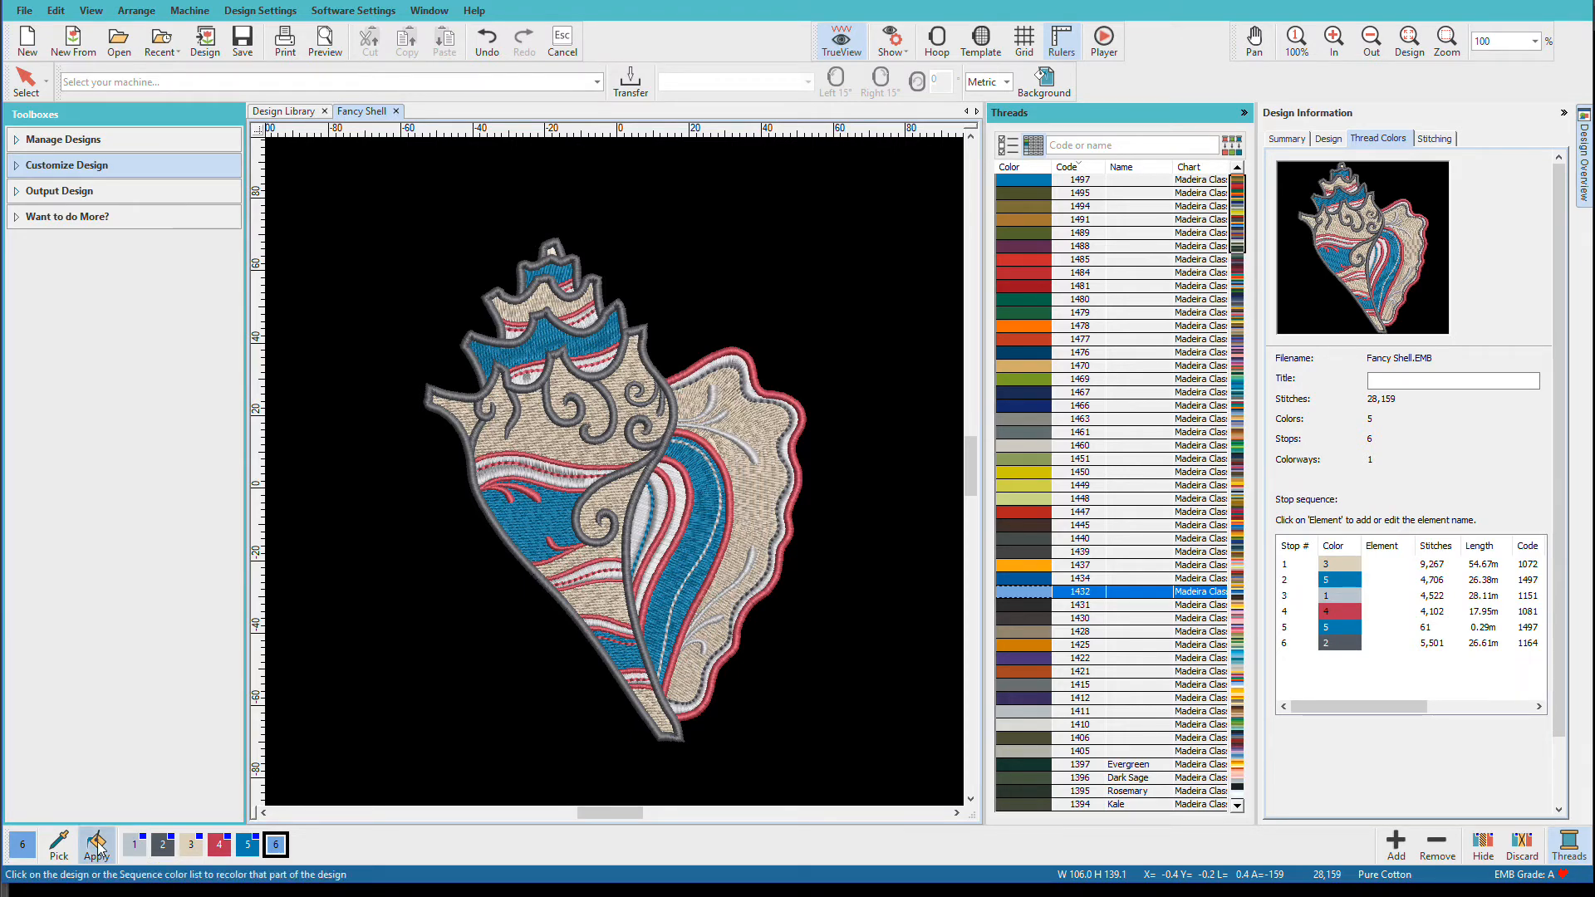
click(657, 598)
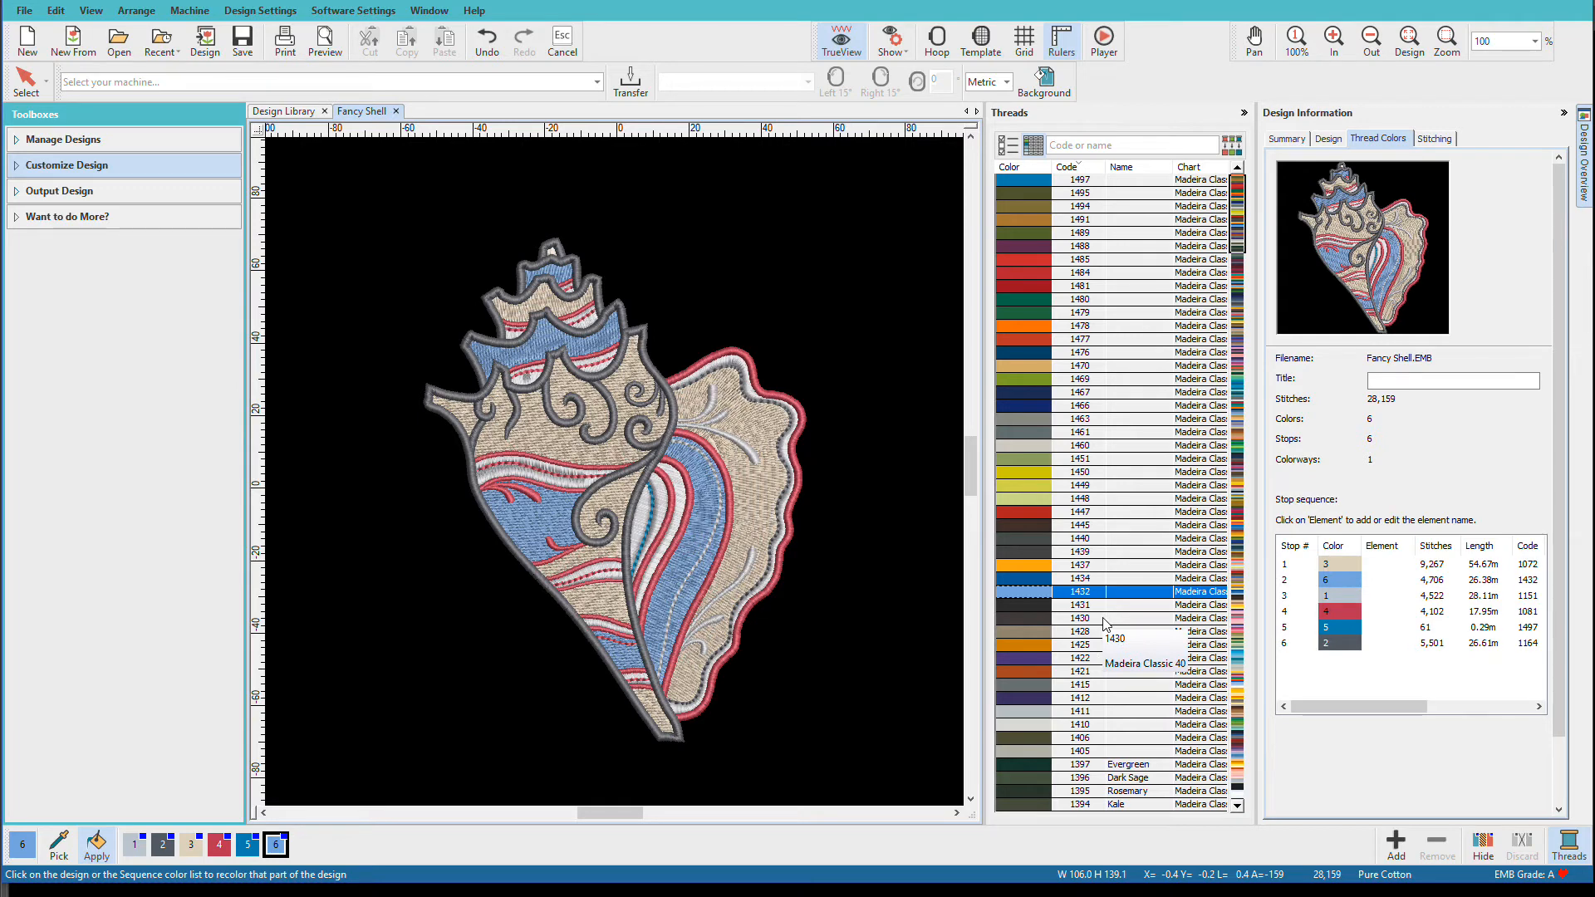
- Use the Pick tool to sample color 4, the dark gray of the lower swirl, and the beige of the shell's flared side
click(57, 845)
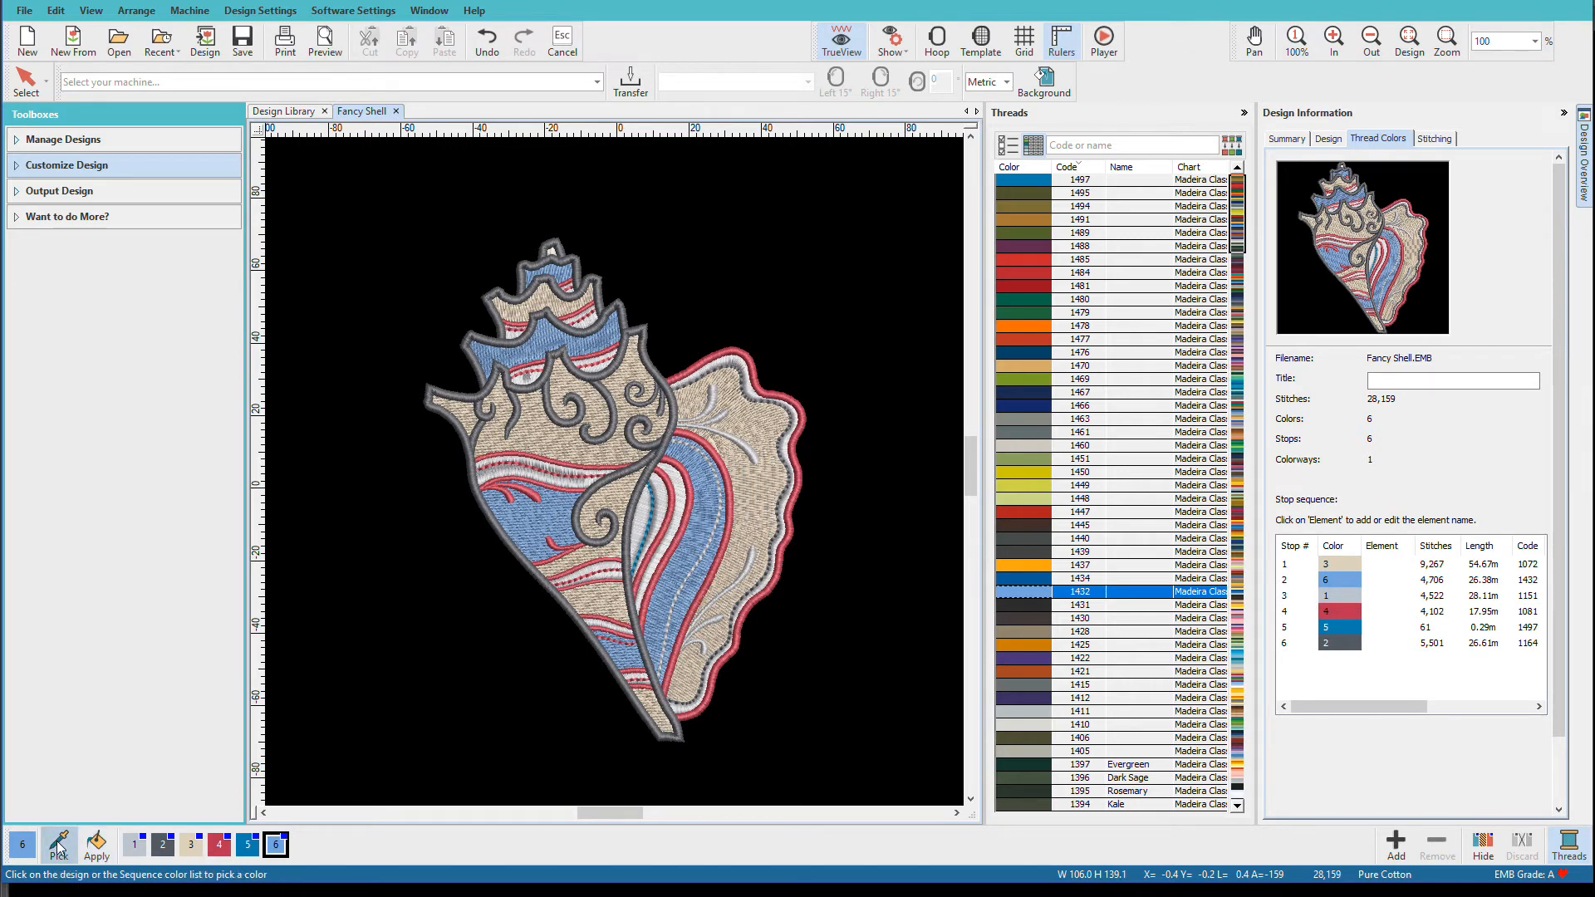
click(224, 846)
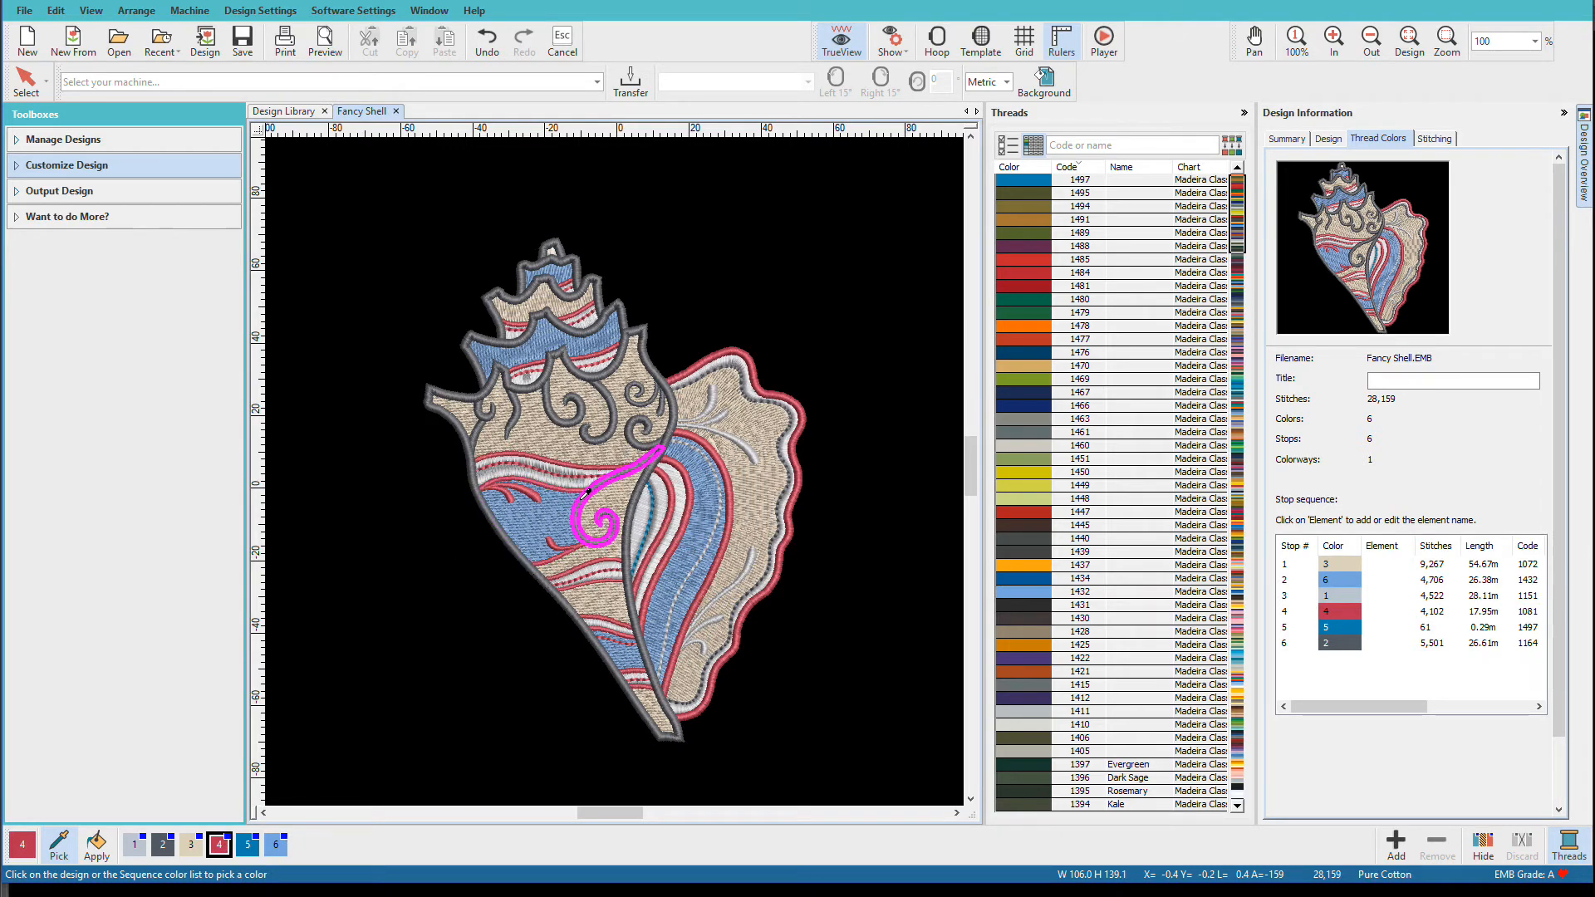
click(586, 491)
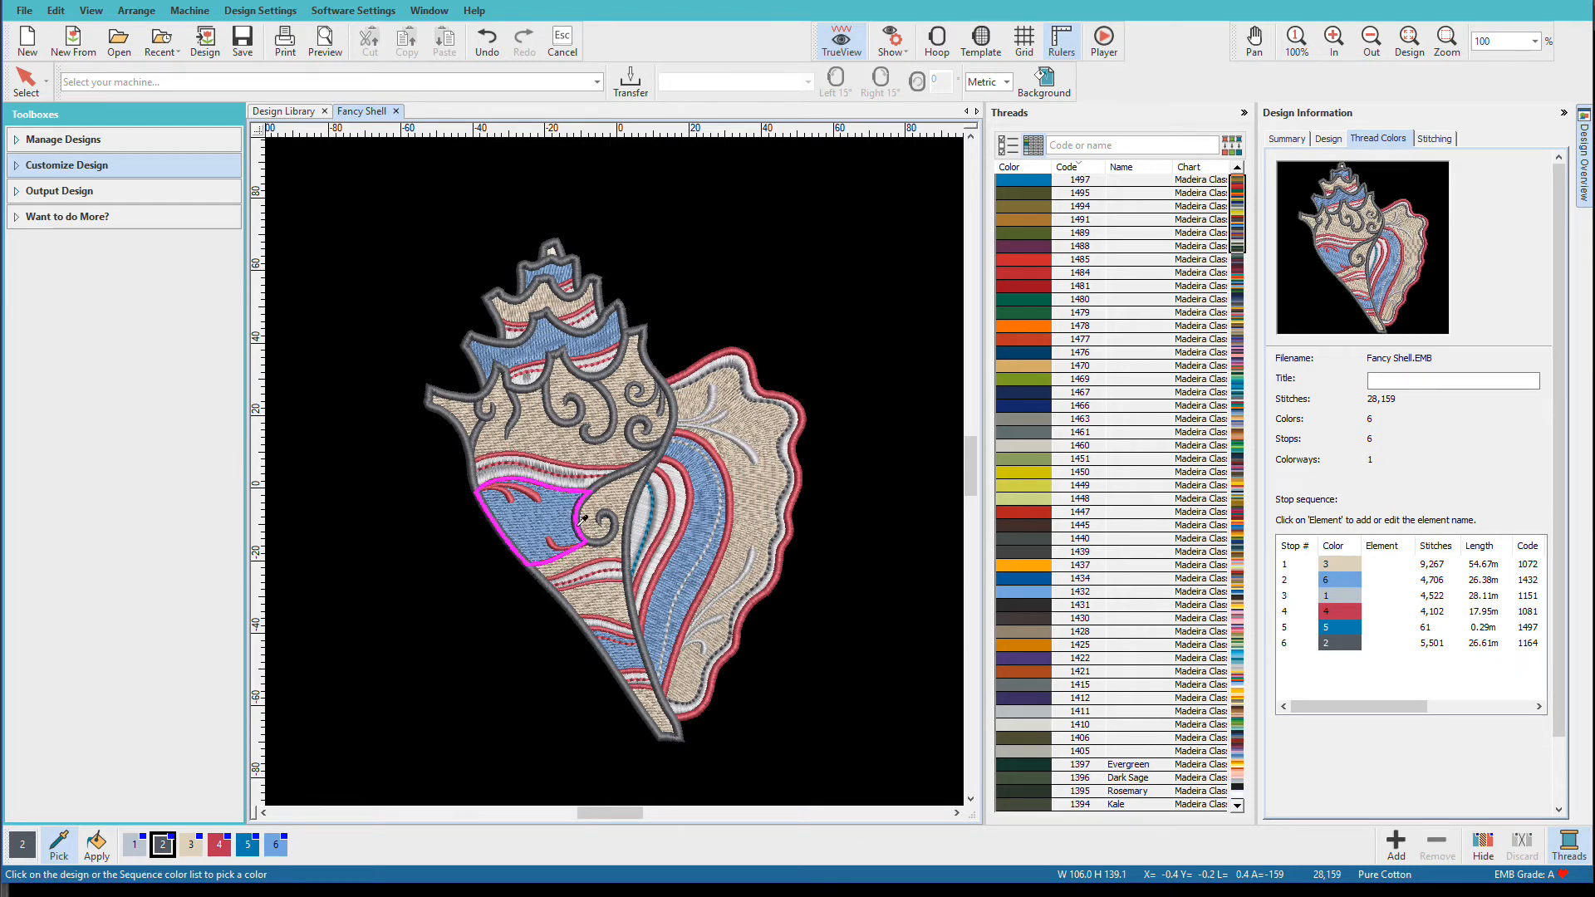
click(759, 528)
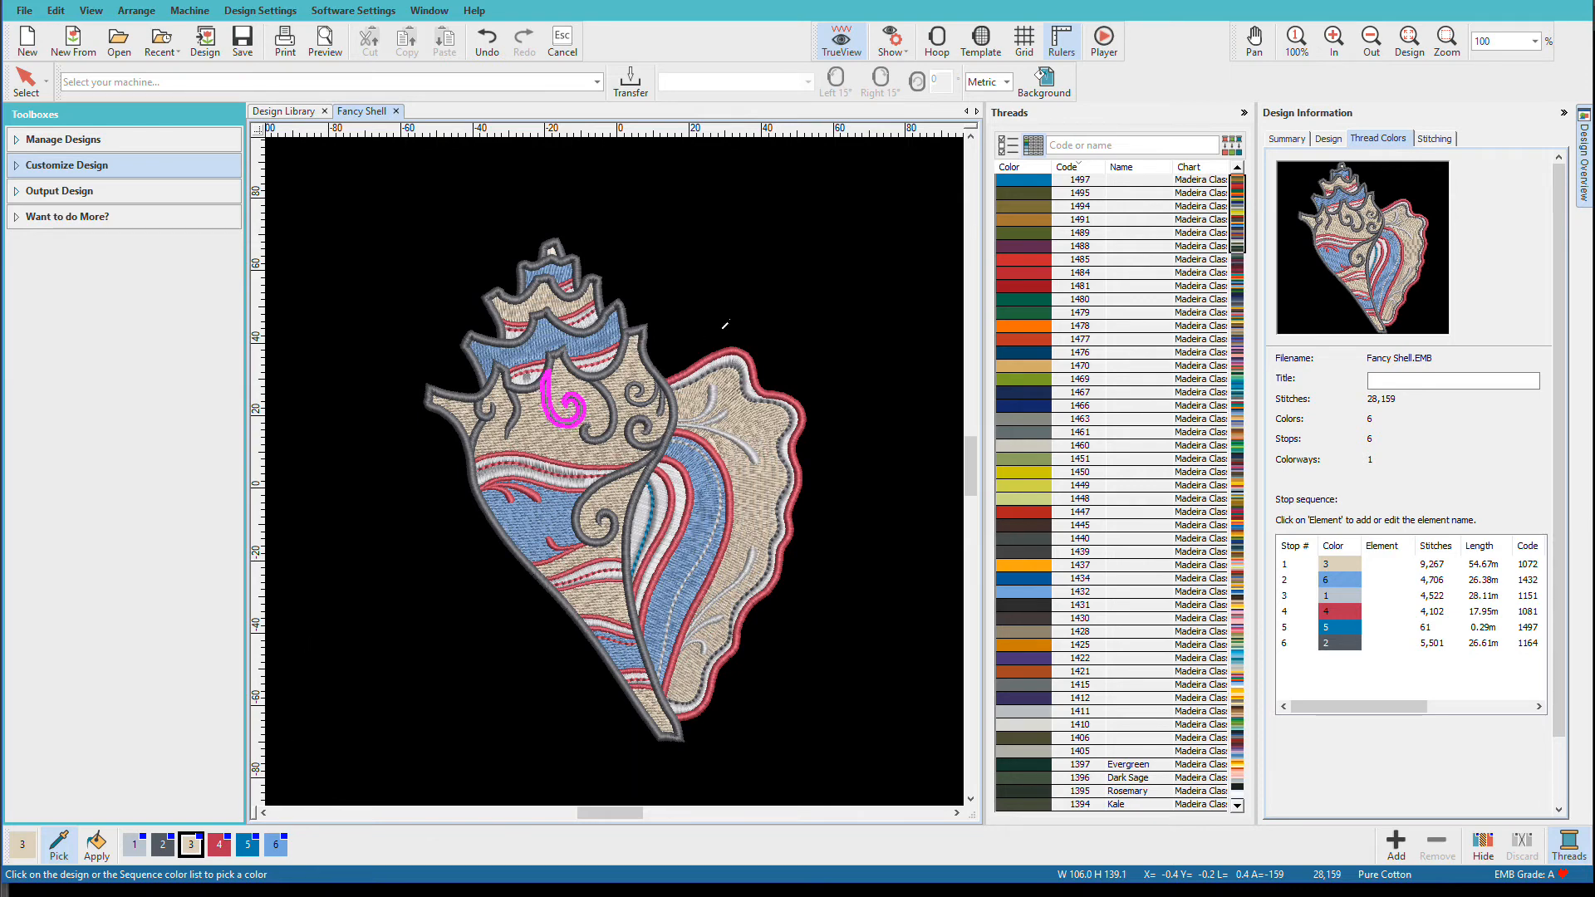
- Replace Madeira Classic 40 with the Hemingworth thread chart, and match all the design's colors to it
click(1010, 150)
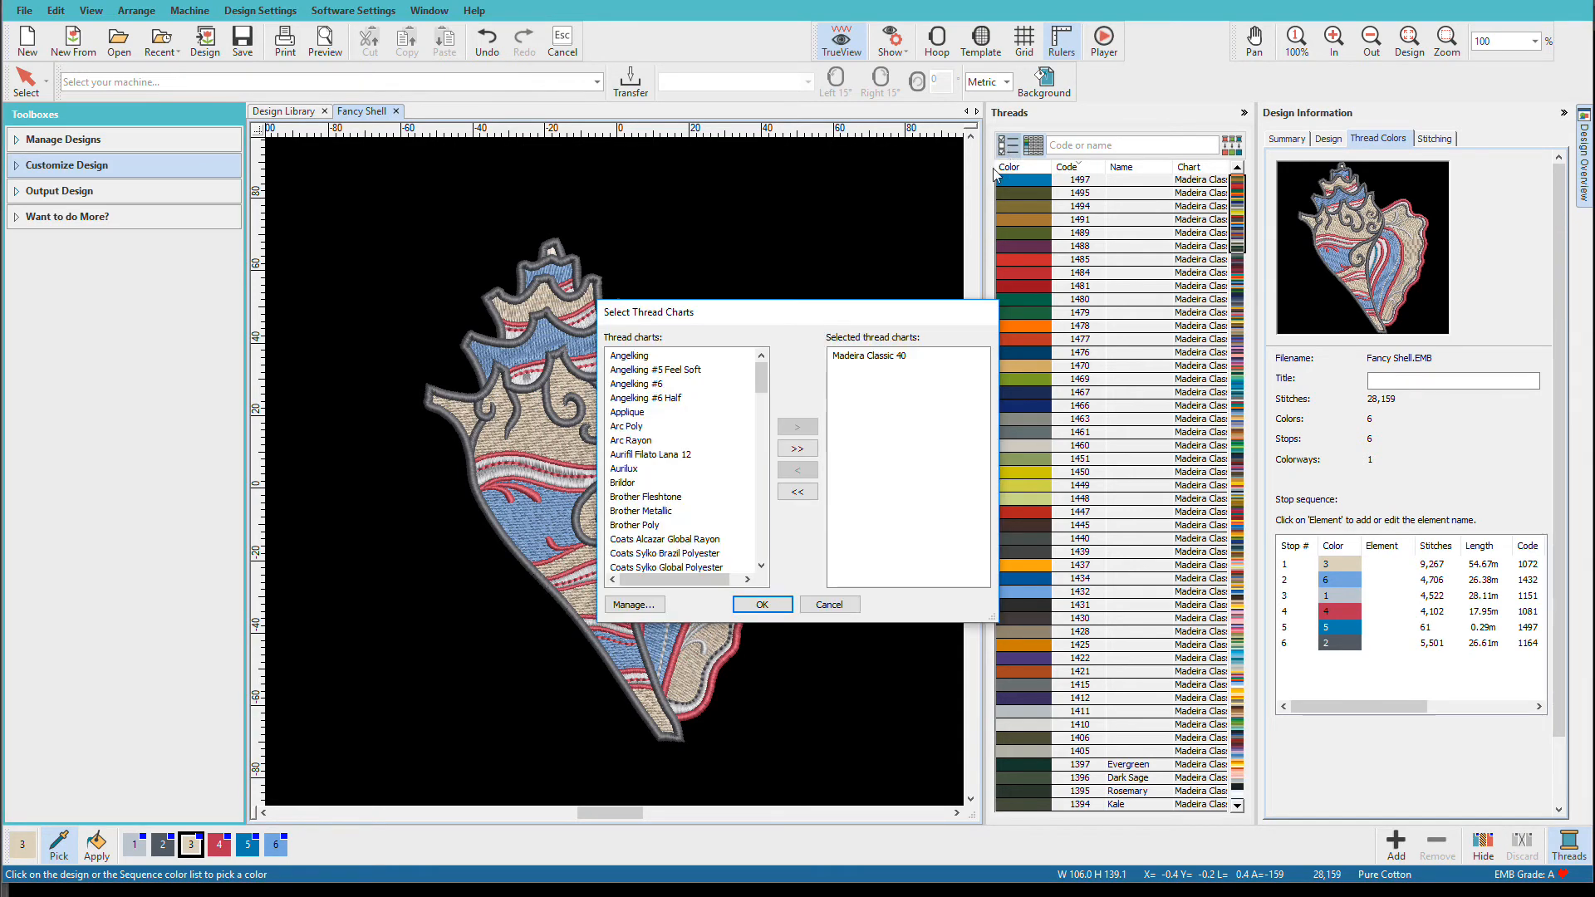
click(868, 356)
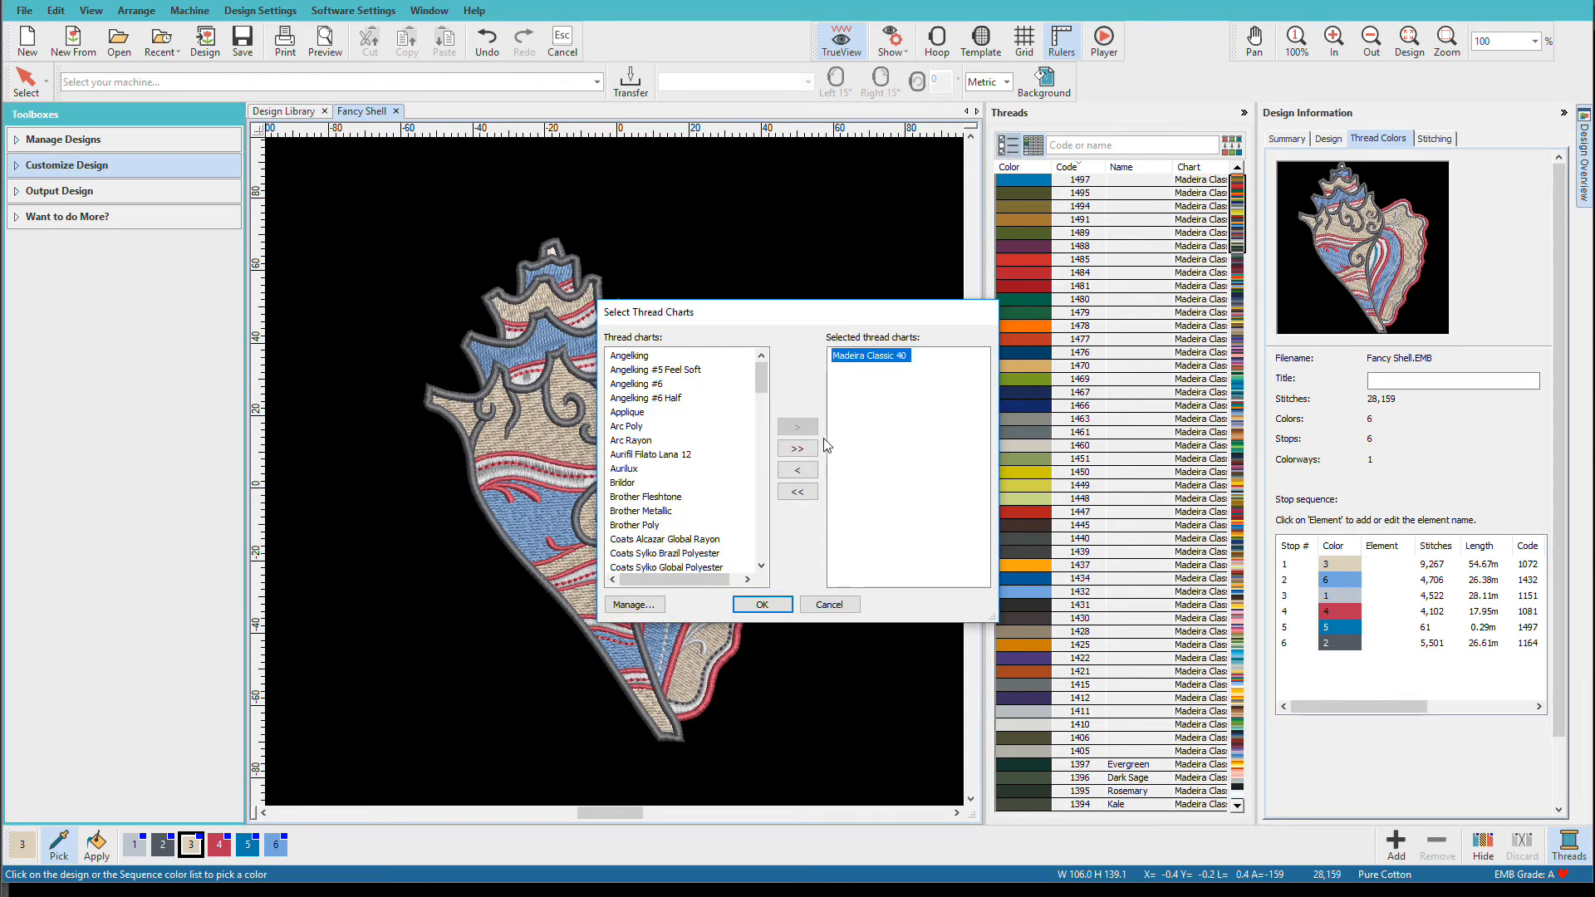
click(802, 471)
drag(759, 386, 762, 443)
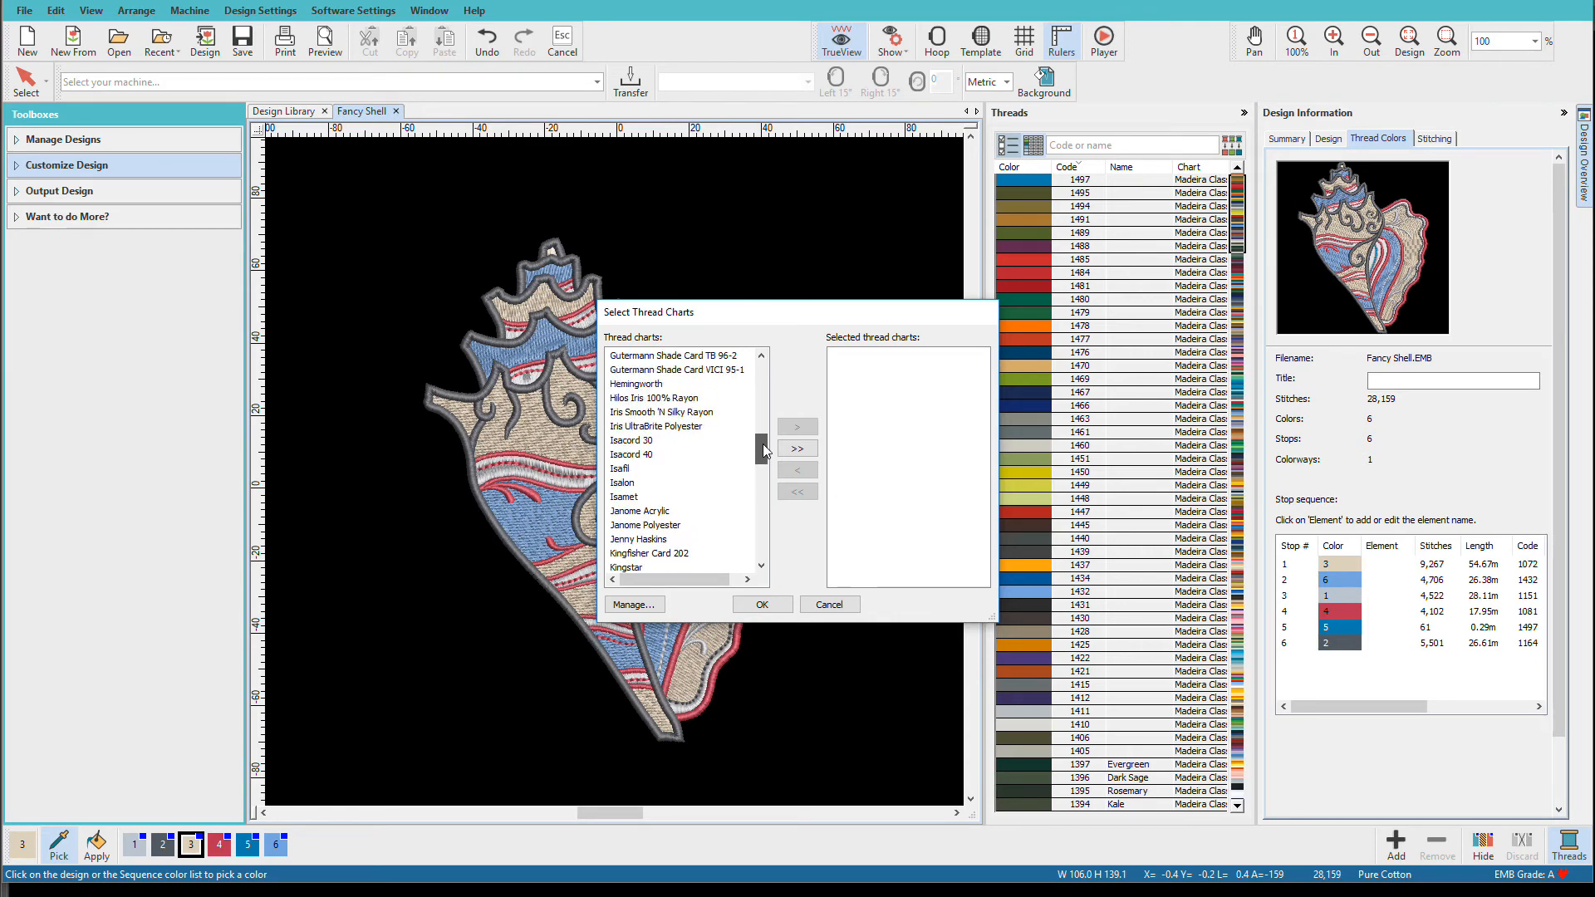
click(646, 385)
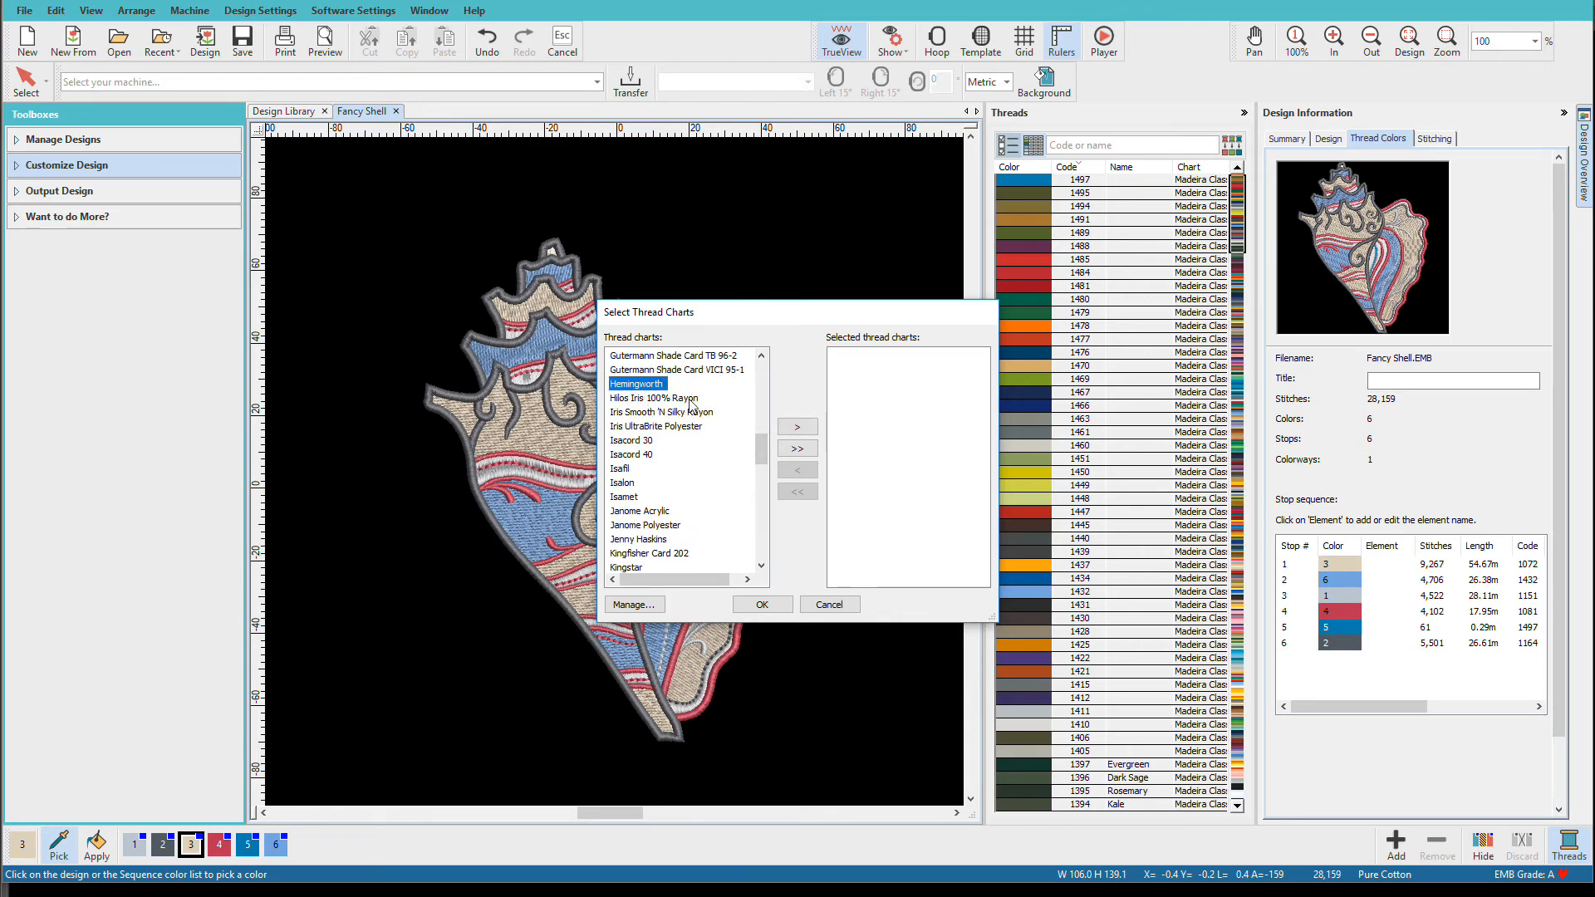
click(796, 426)
click(762, 605)
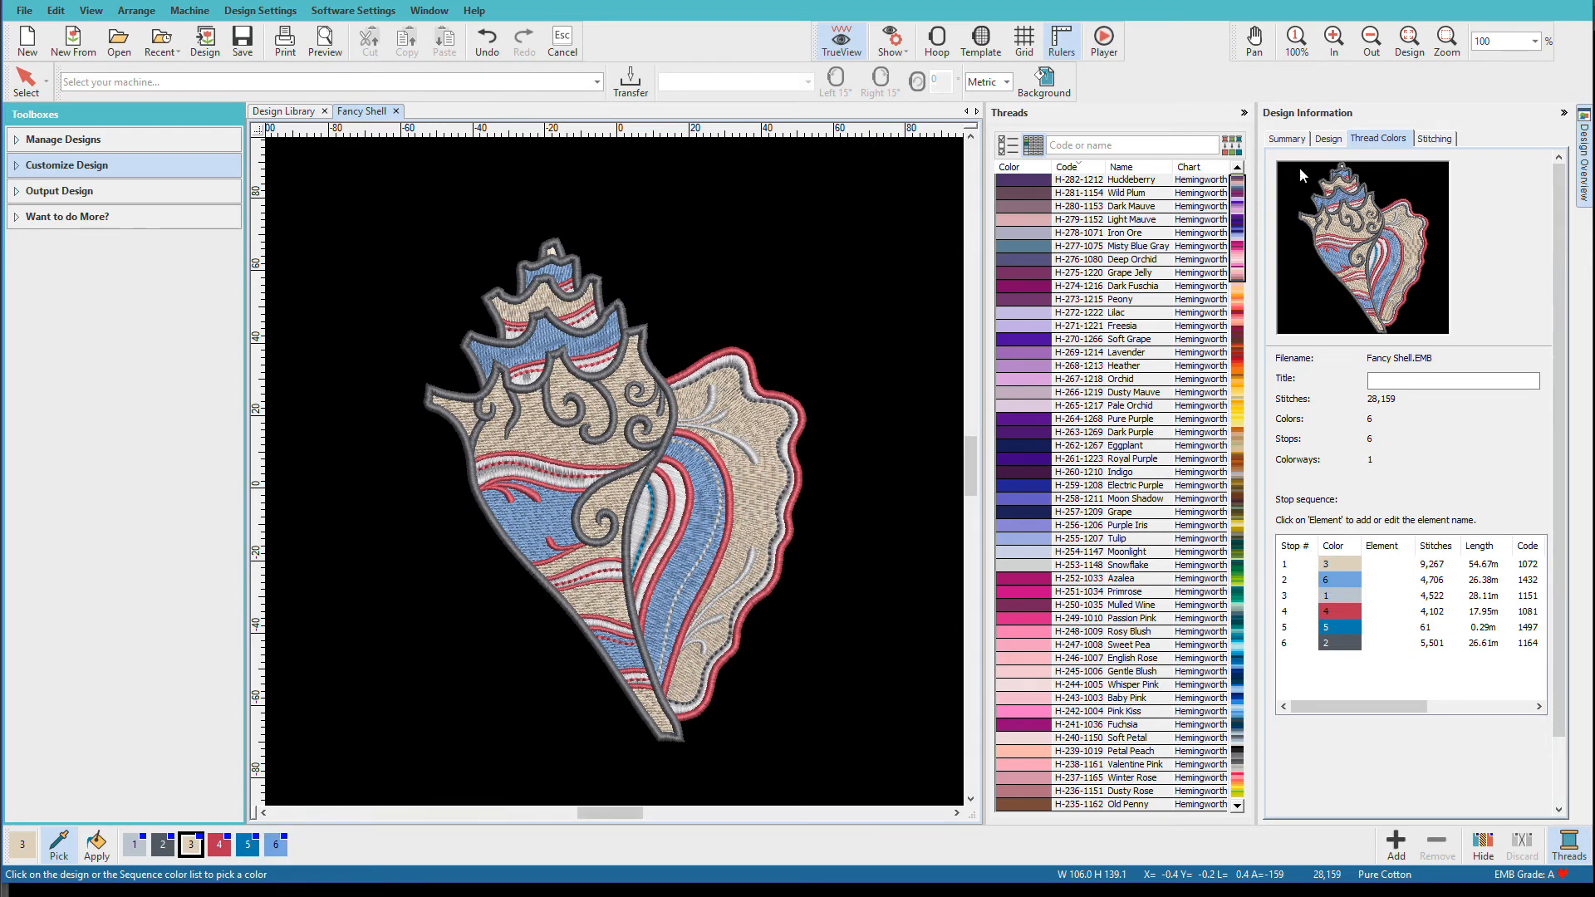
click(1232, 148)
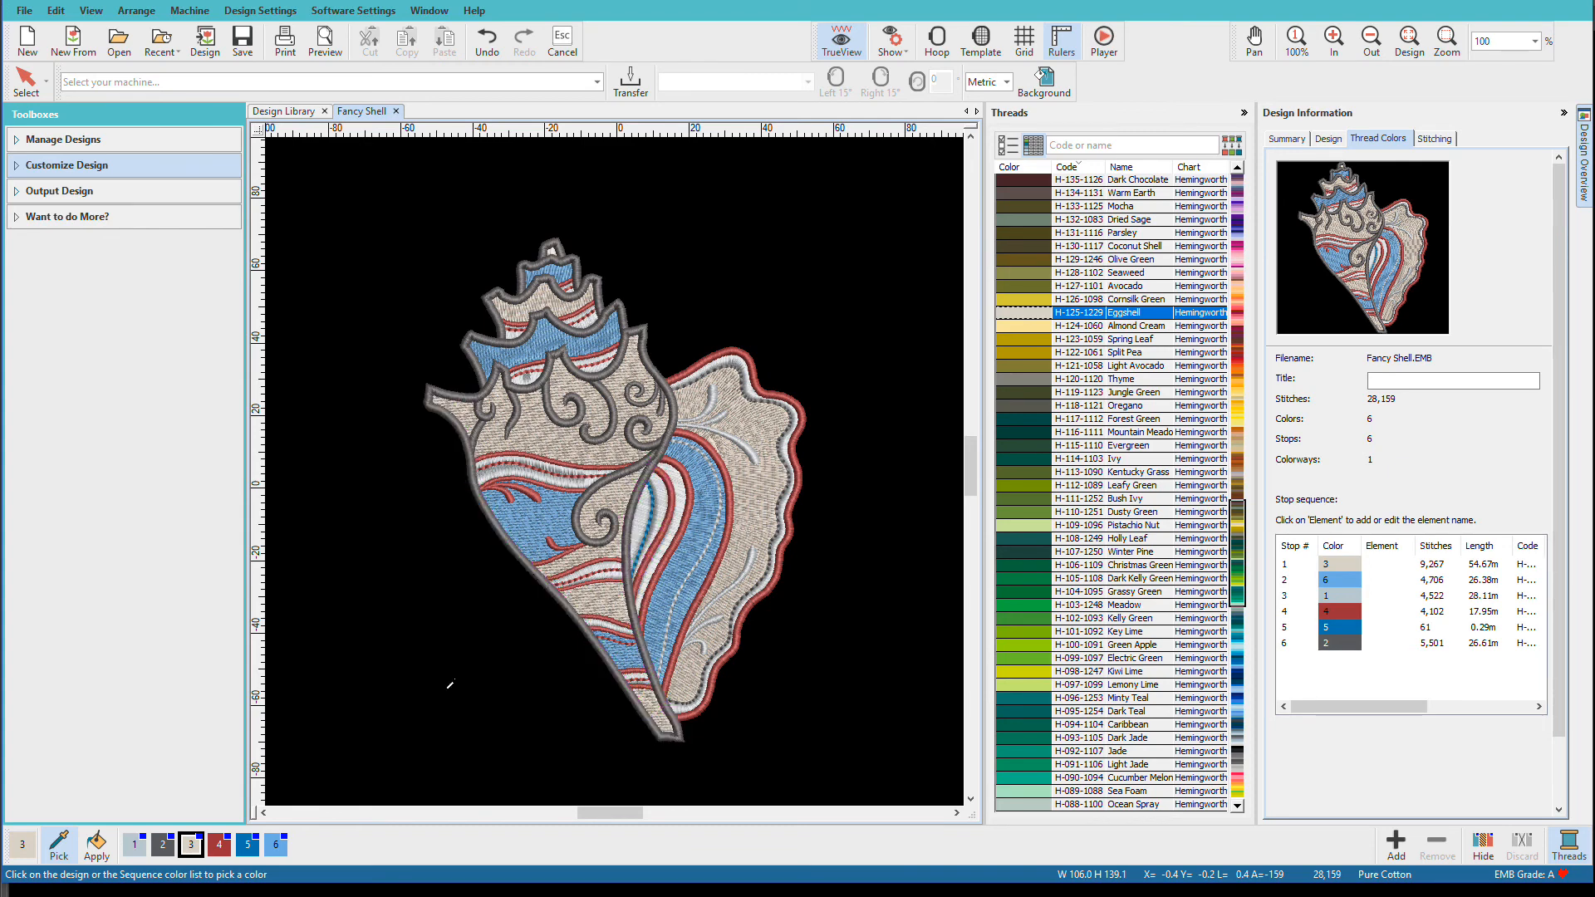